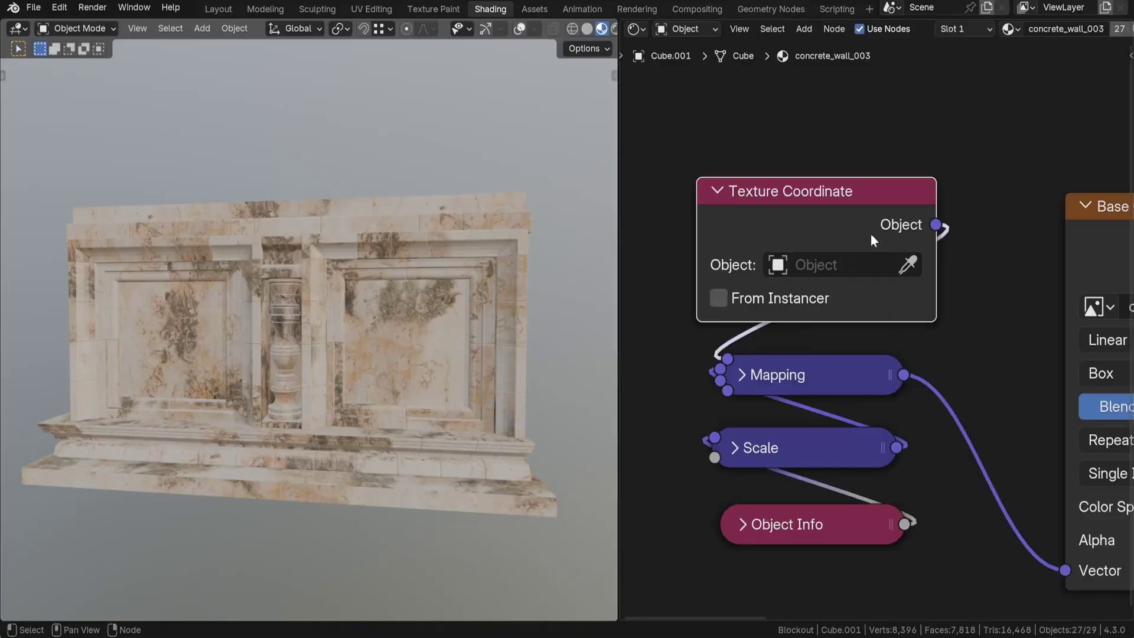
scroll(723, 485, "up", 5)
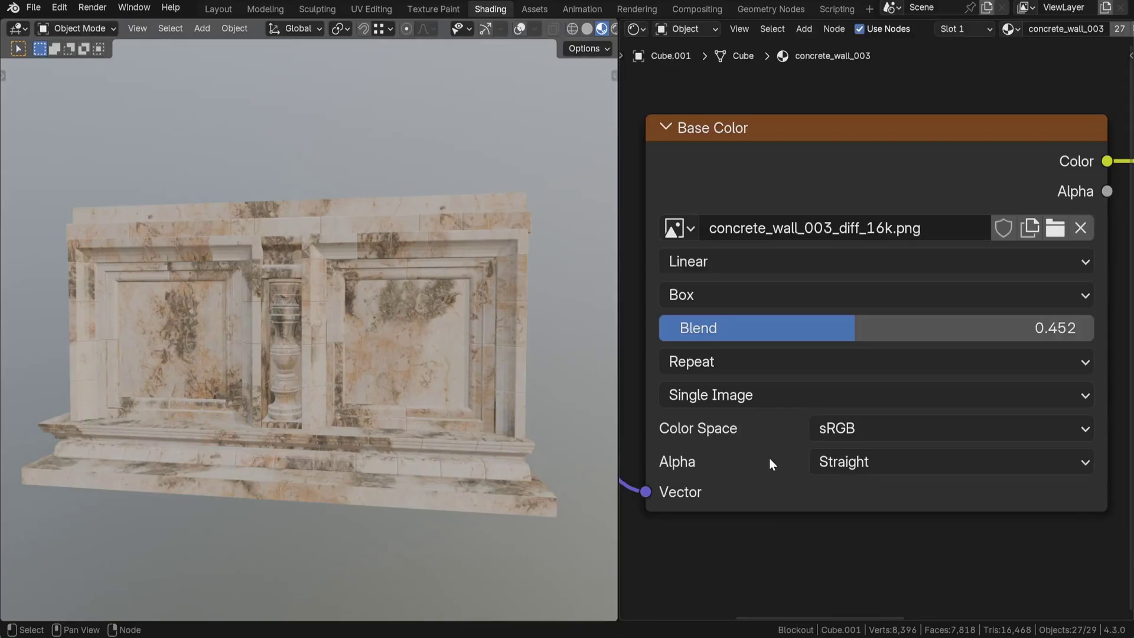
scroll(726, 495, "down", 5)
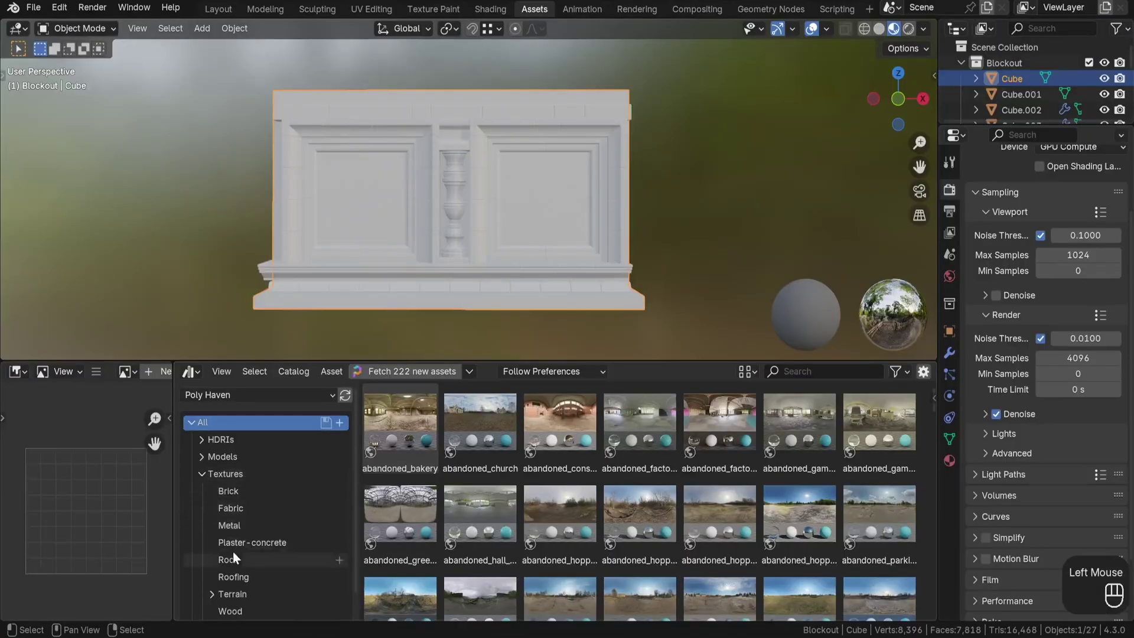
scroll(233, 558, "down", 1)
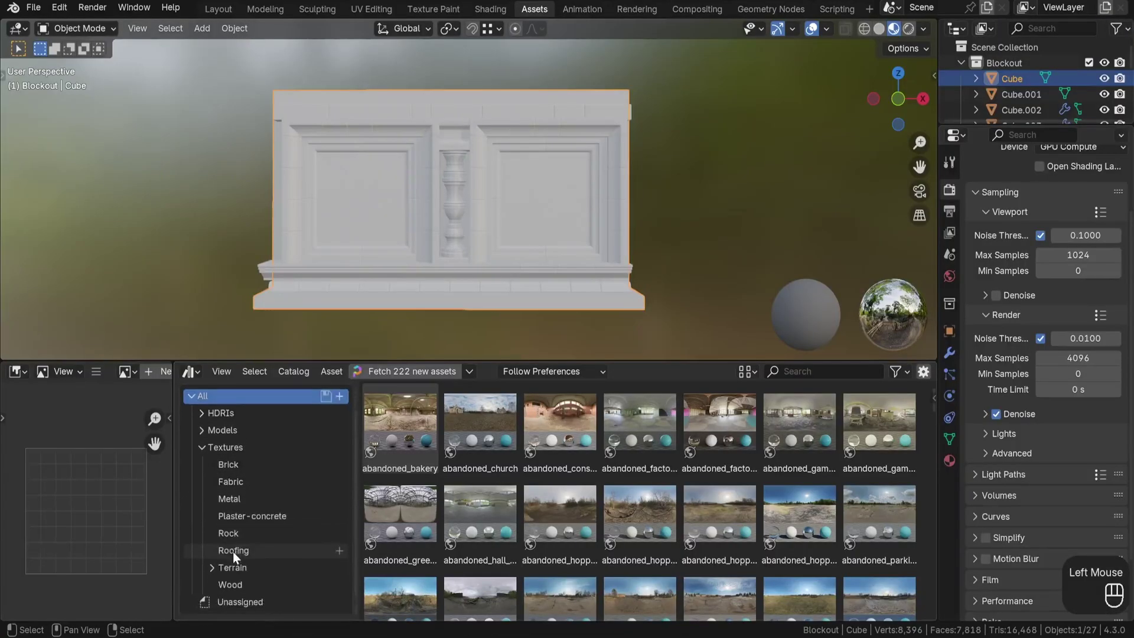
Step: Show the Plaster-concrete catalog and list Concrete Wall 003's individual map downloads
left_click(253, 515)
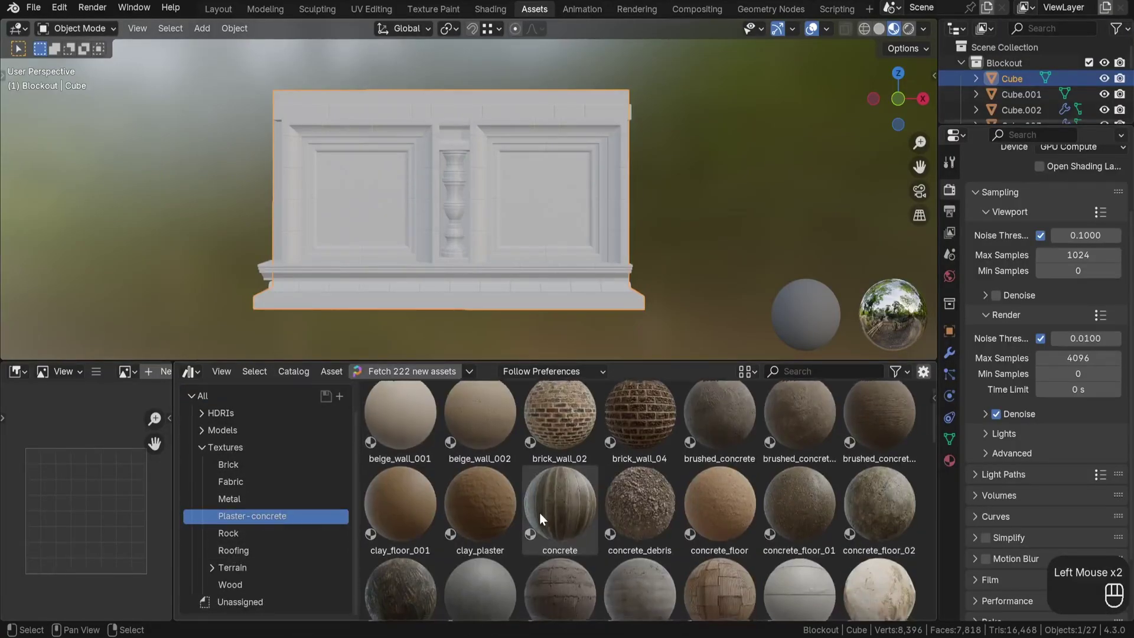
scroll(539, 512, "down", 3)
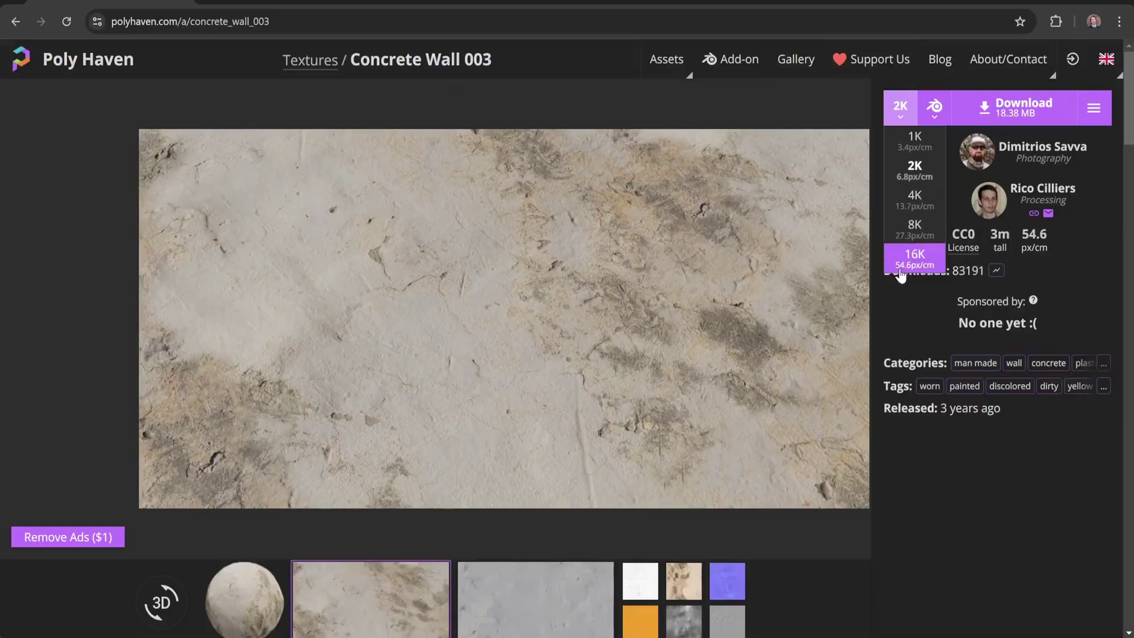
left_click(1084, 113)
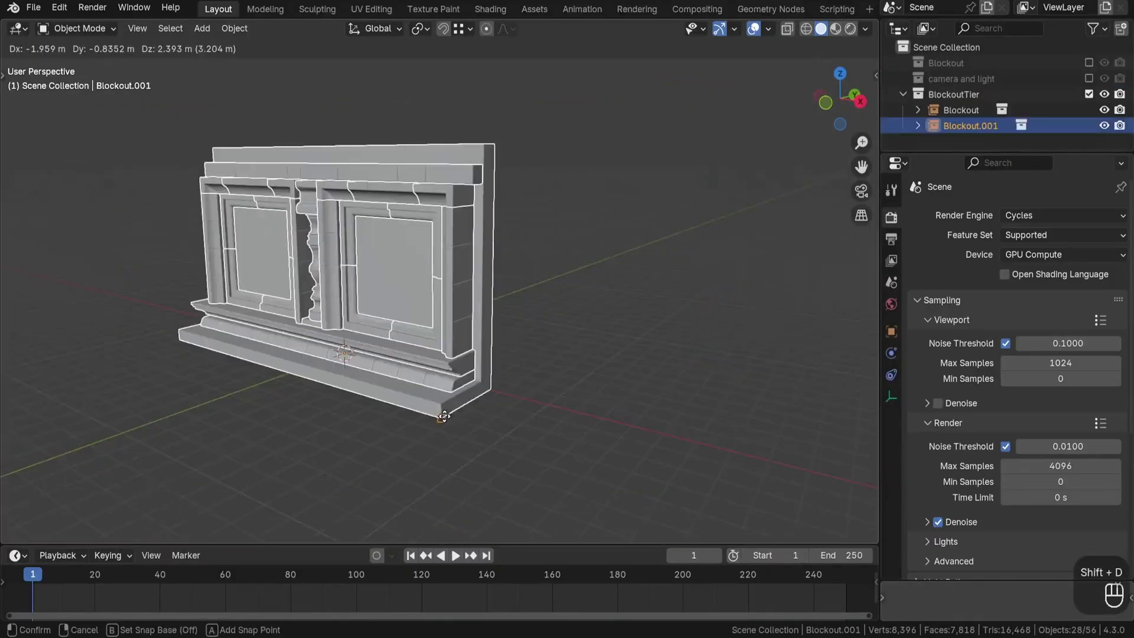
Step: Duplicate the wall tiers along the corridor, repeating the copy with Shift+R
left_click(504, 161)
scroll(505, 165, "down", 4)
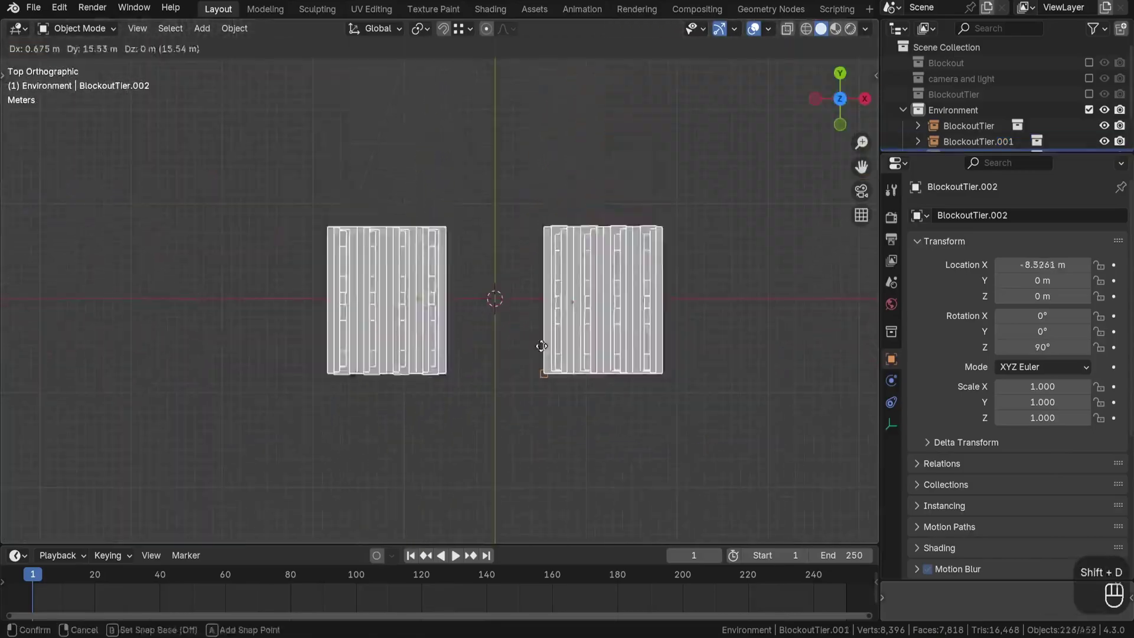
left_click(540, 223)
key("shift+r")
key("shift+r")
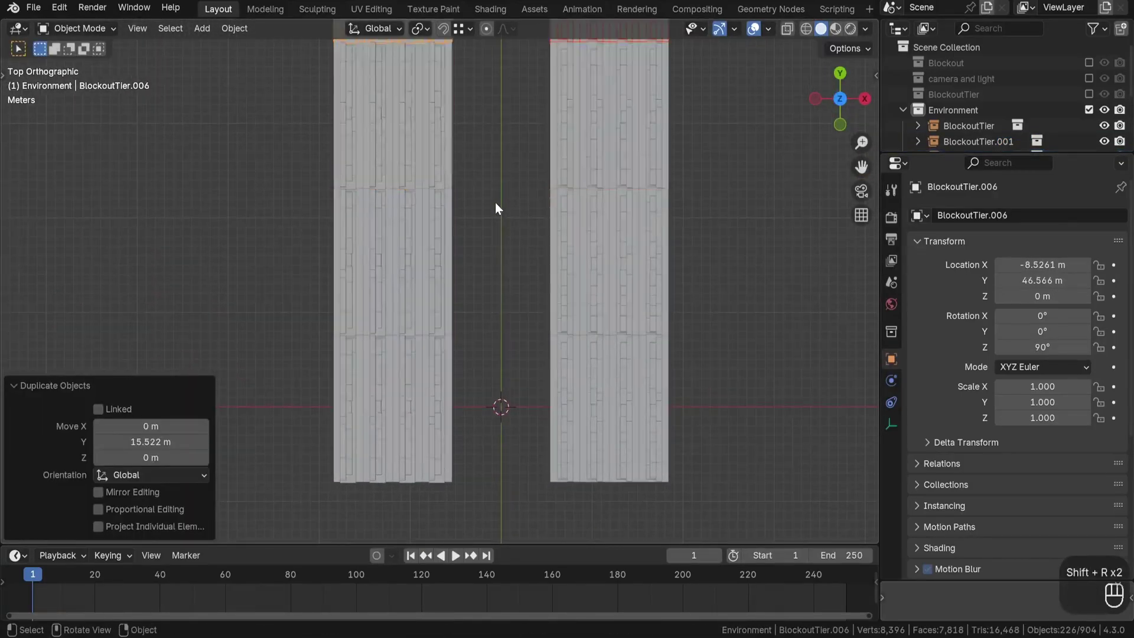
middle_click_drag(495, 203, 496, 203, "ctrl")
Step: From top view, duplicate the right tier's upper pieces and rotate them into place
left_click(588, 274)
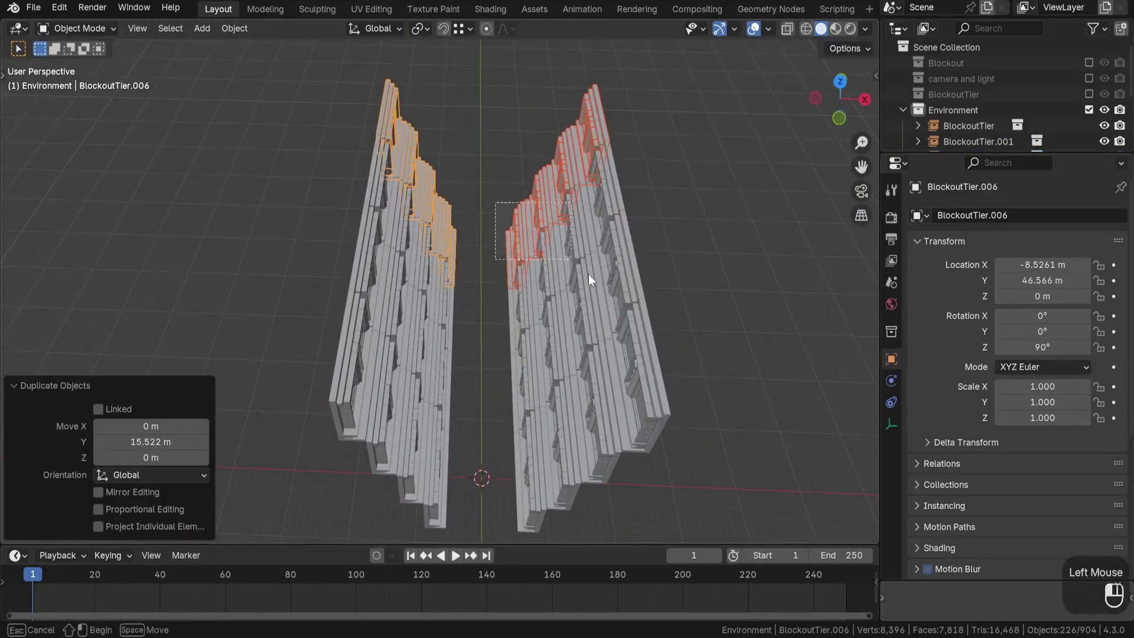
key("grave")
left_click(567, 124)
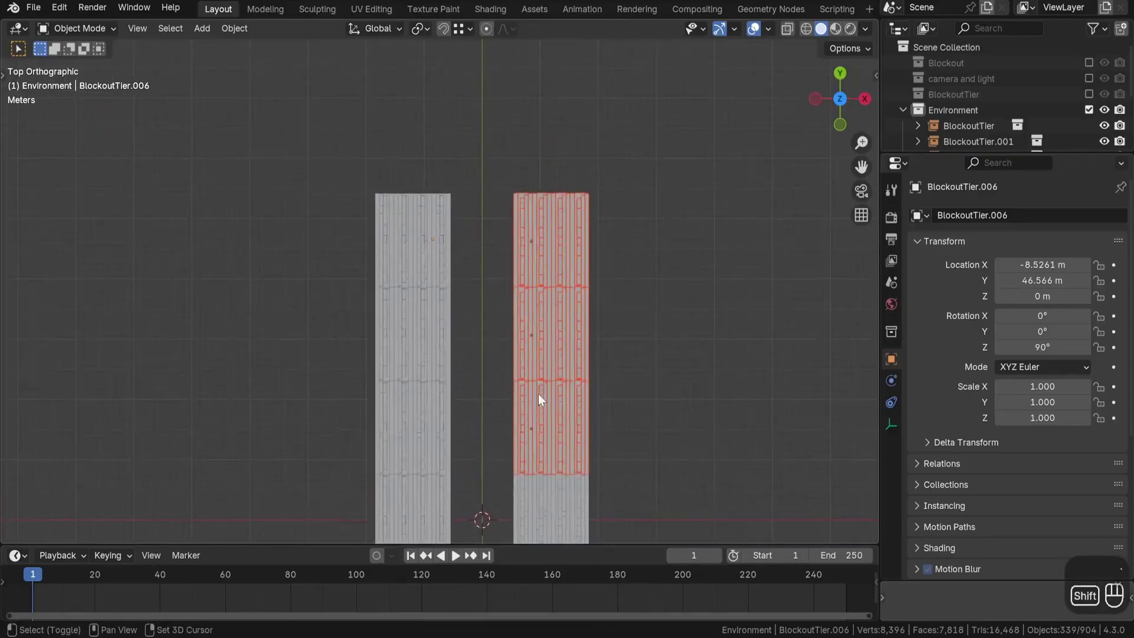
key("shift+d")
left_click(536, 235)
type("r90")
key("Return")
middle_click_drag(535, 234, 535, 234)
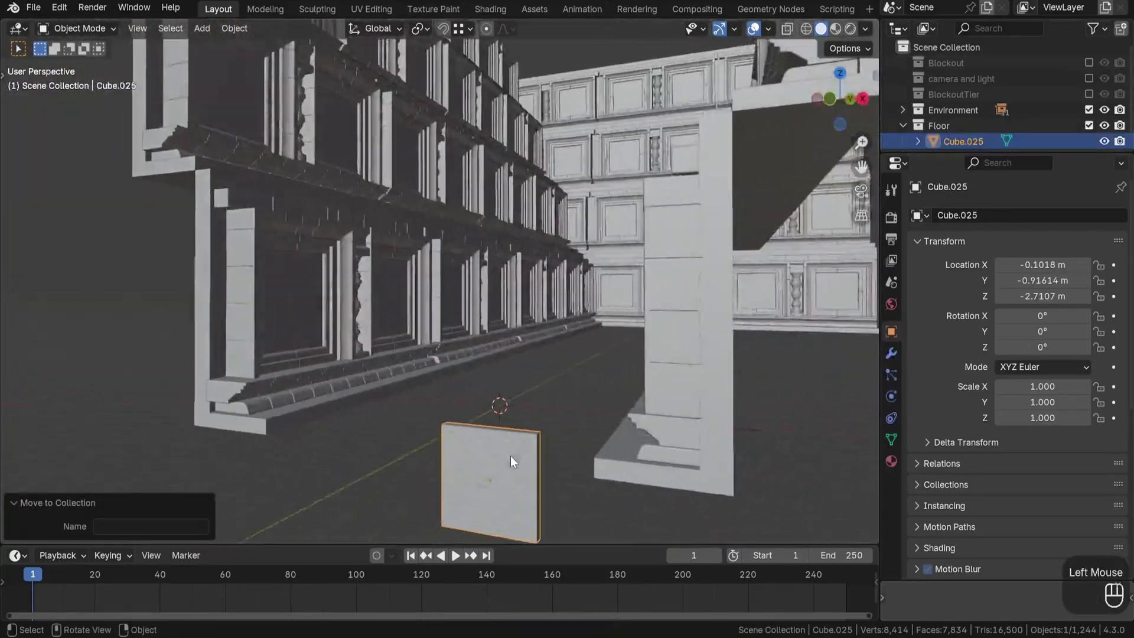
type("rx90")
Step: Rotate the floor plane 90° and tile it with two Array modifiers
left_click(571, 443)
key("grave")
left_click(539, 324)
key("n")
left_click(1024, 214)
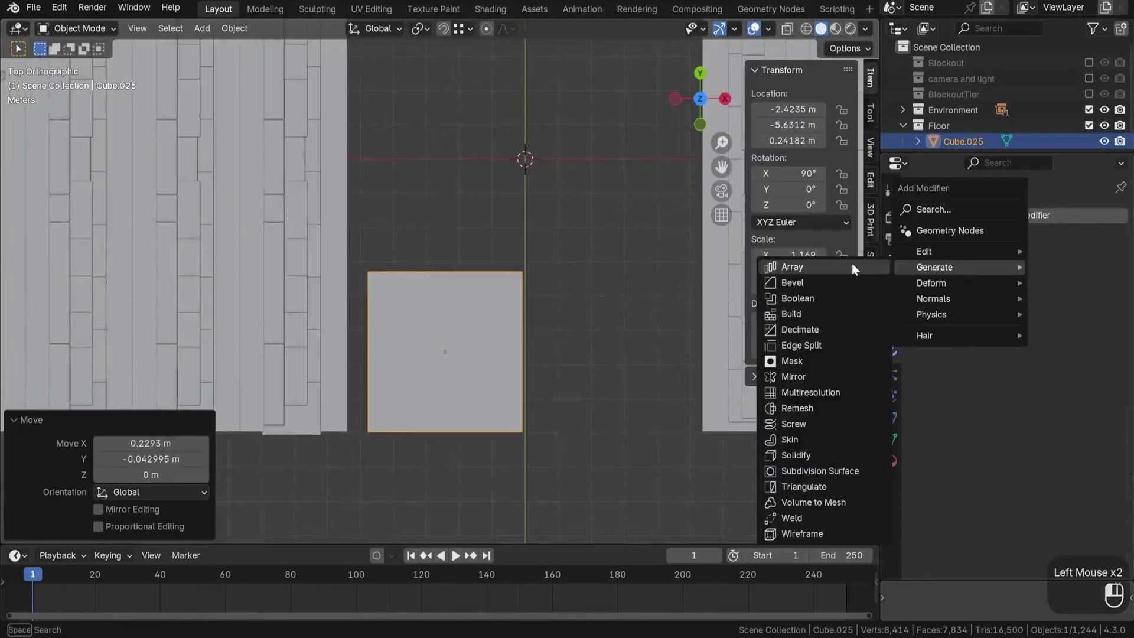
left_click(780, 286)
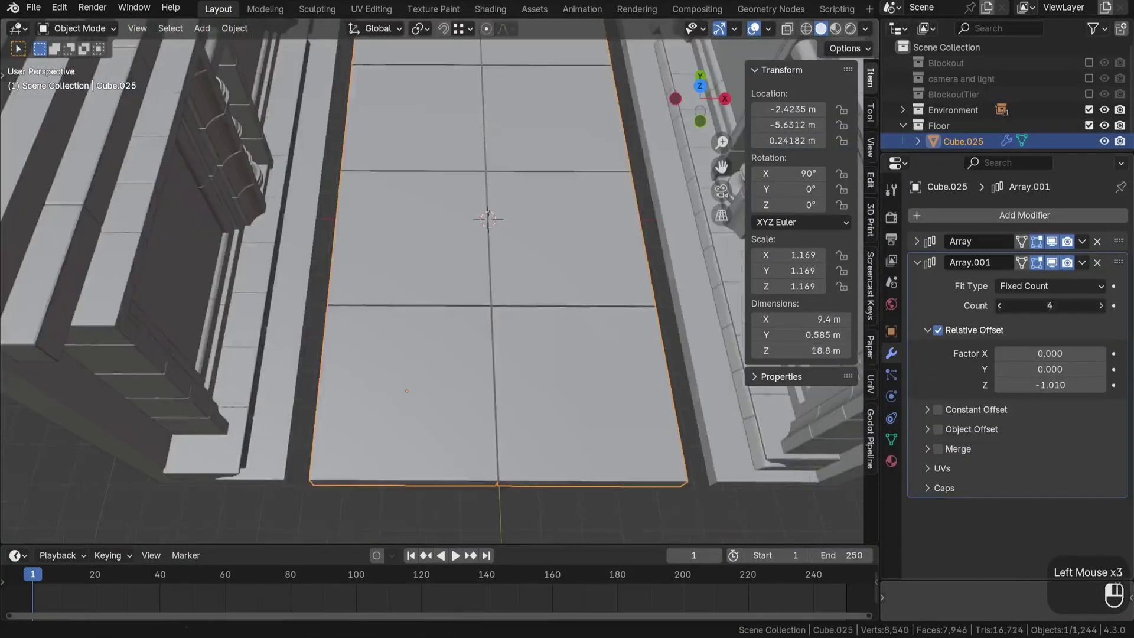
middle_click_drag(532, 355, 511, 389)
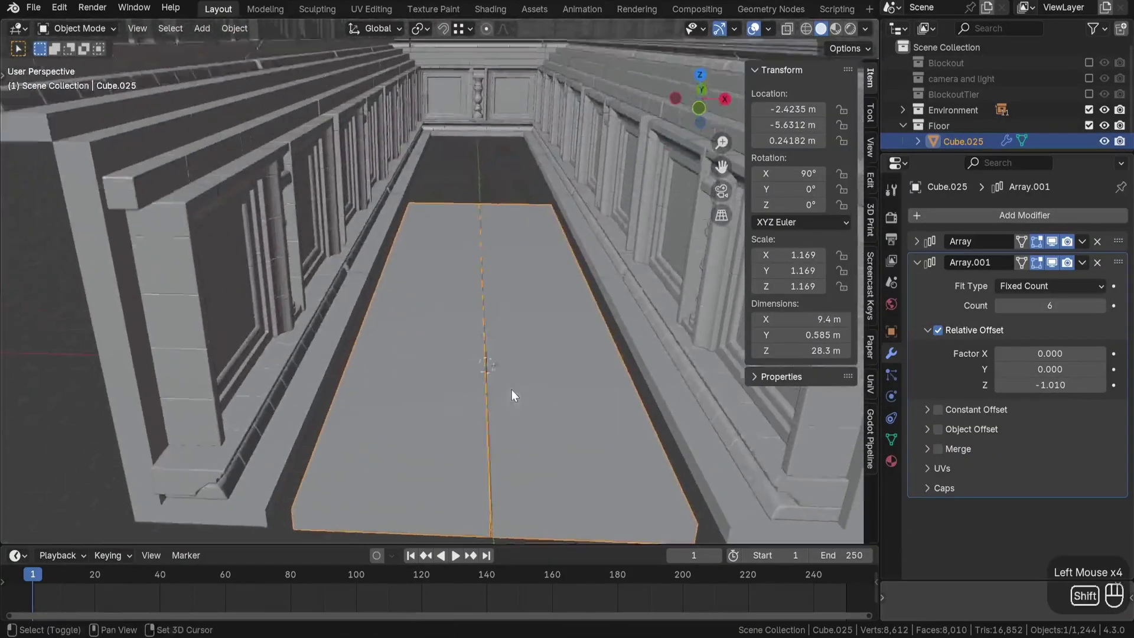
left_click(1102, 305)
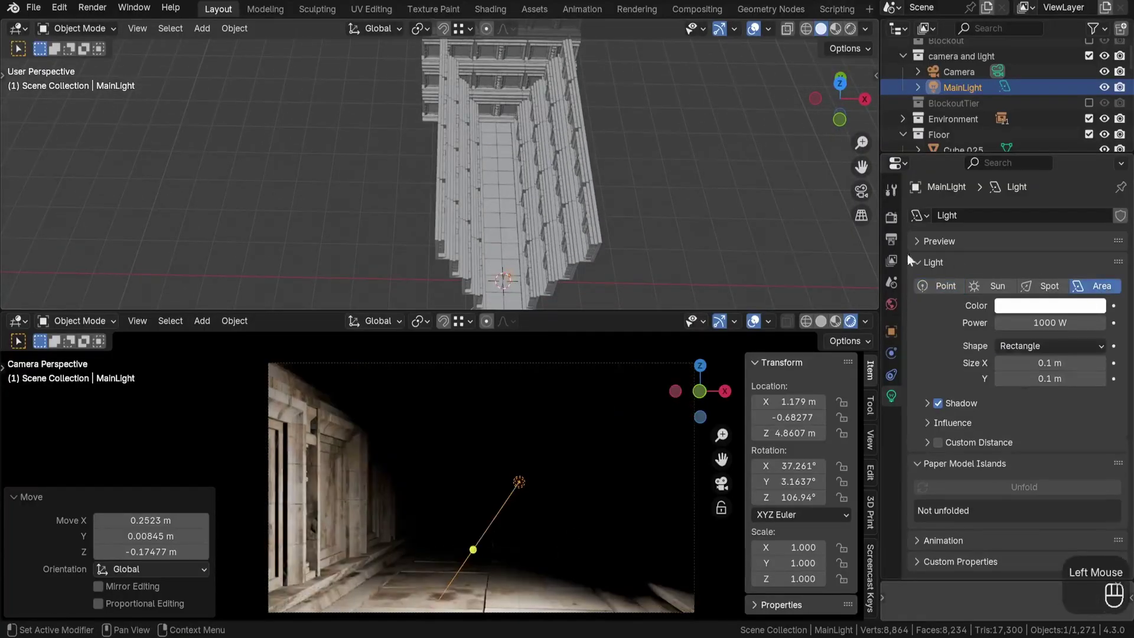
Step: Move the main area light further along and above the corridor
key("g")
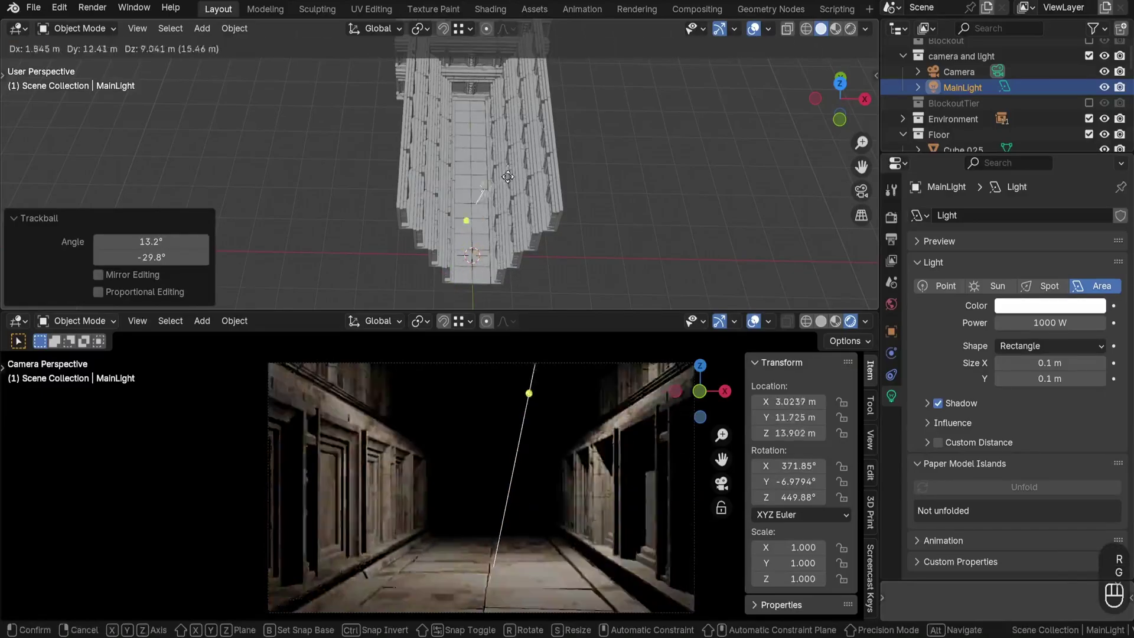
left_click(508, 103)
key("grave")
left_click(507, 47)
scroll(497, 147, "up", 3)
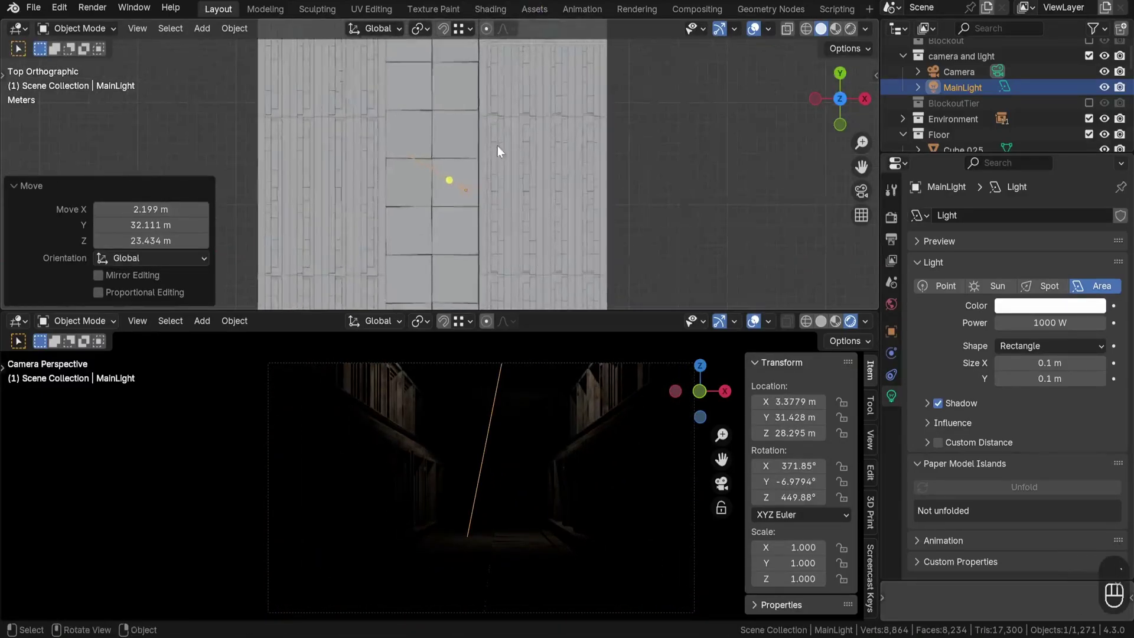
key("g")
left_click(474, 116)
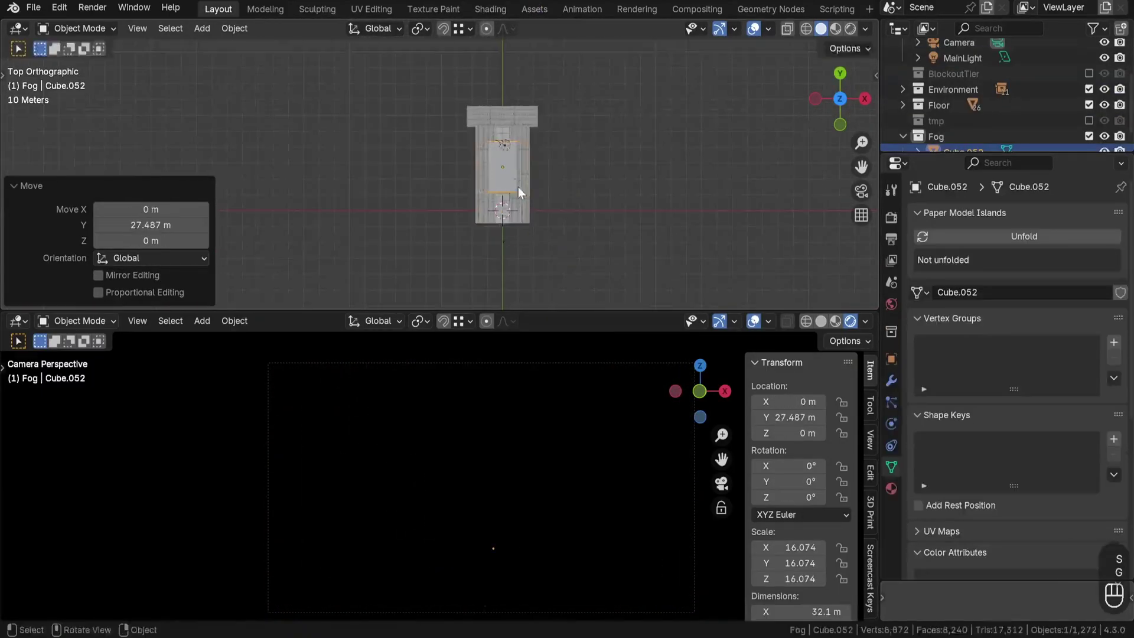
Step: Enlarge and raise the fog cube over the scene, with volume density 0.02
key("s")
left_click(548, 212)
middle_click_drag(549, 212, 549, 212)
key("s")
left_click(564, 215)
key("g")
key("z")
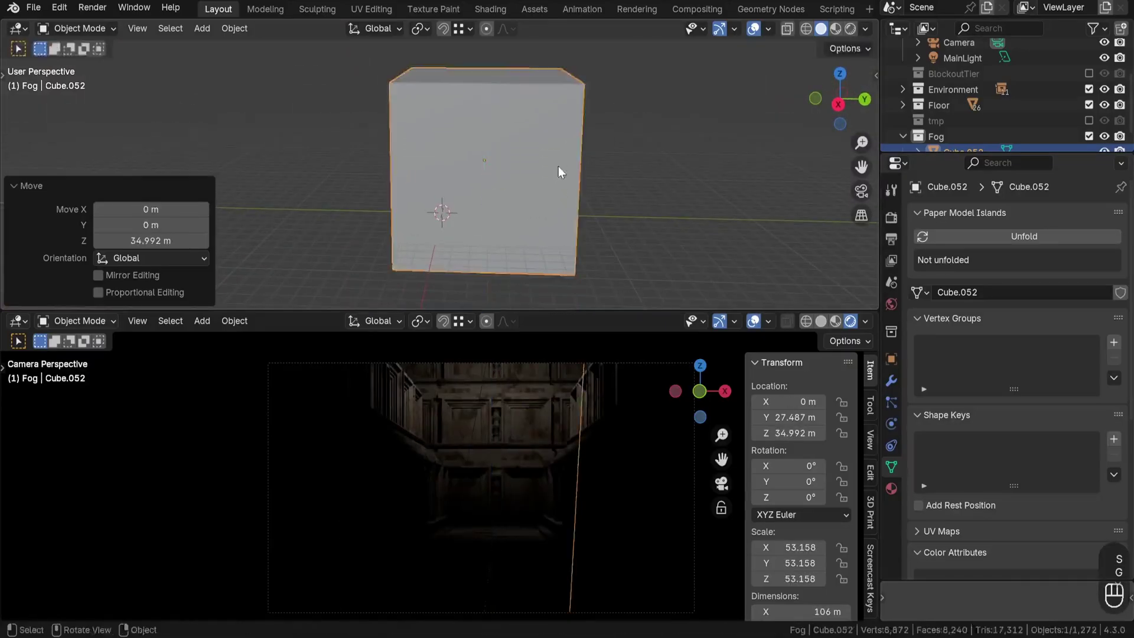
key("s")
left_click(496, 186)
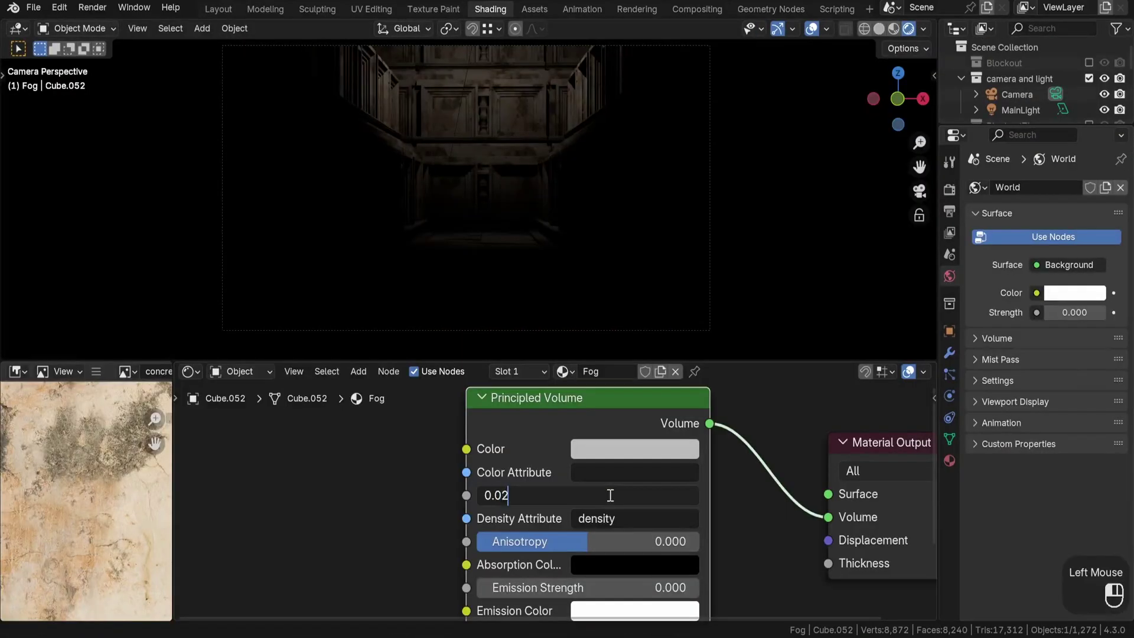
key("Return")
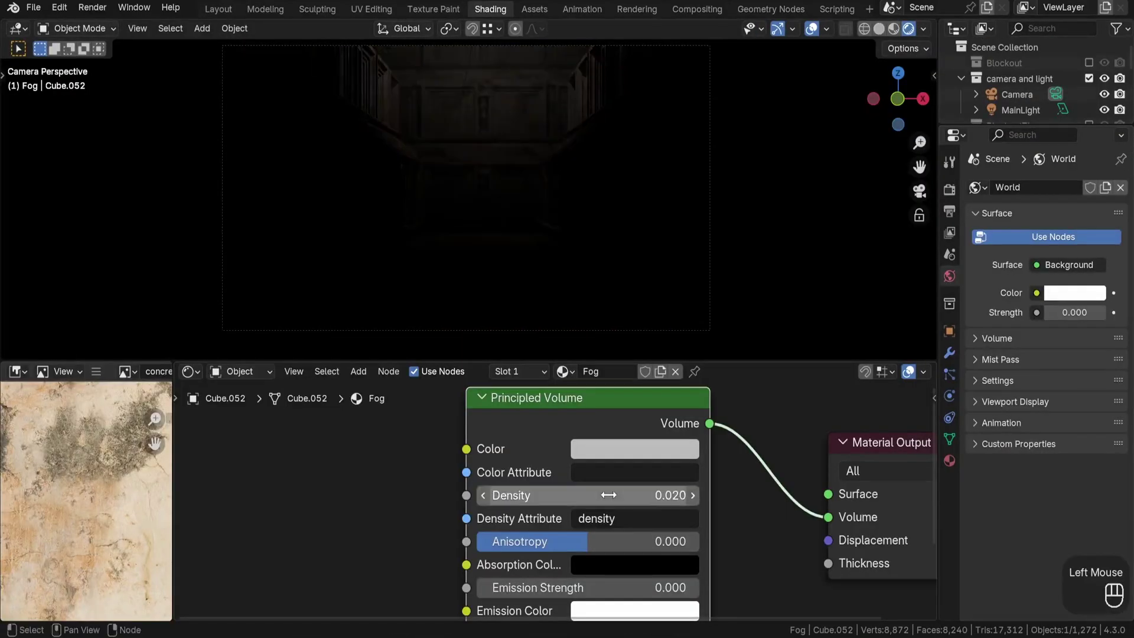
scroll(486, 218, "down", 1)
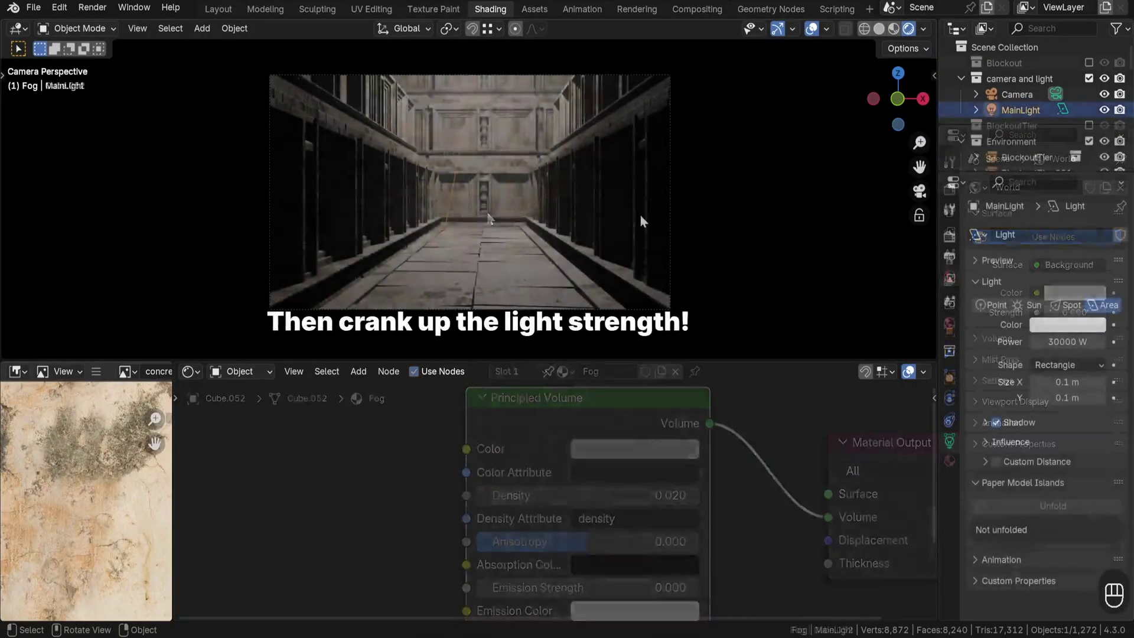
Step: Enable and expand Raytracing, then rotate the Gobo plane about its local Z axis
left_click(951, 238)
left_click(988, 473)
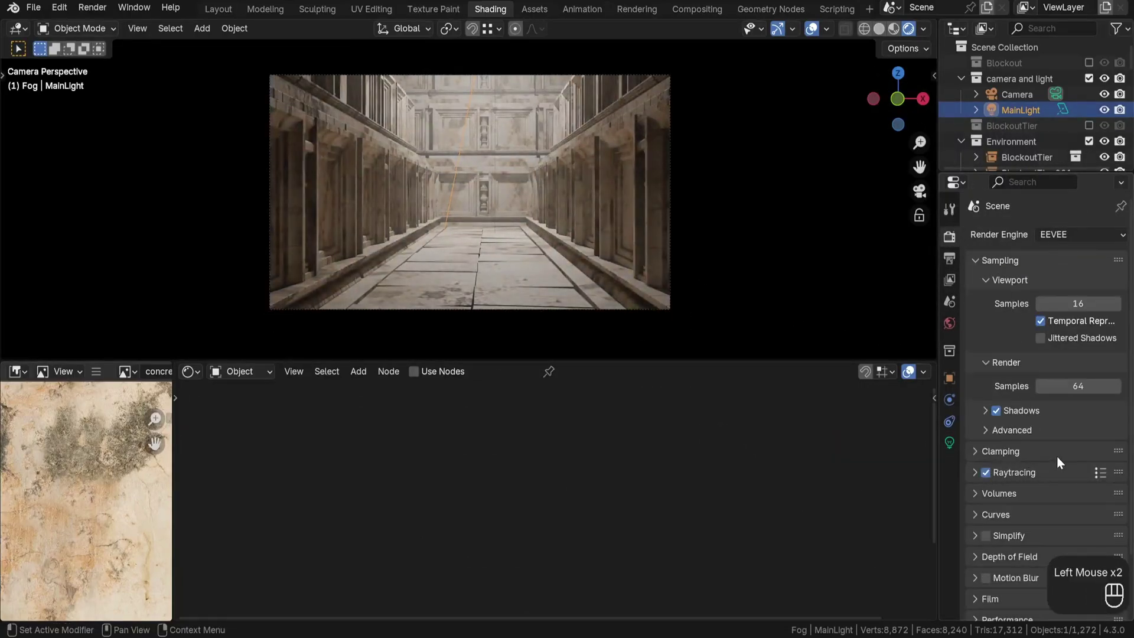
left_click(1020, 472)
scroll(1005, 508, "down", 3)
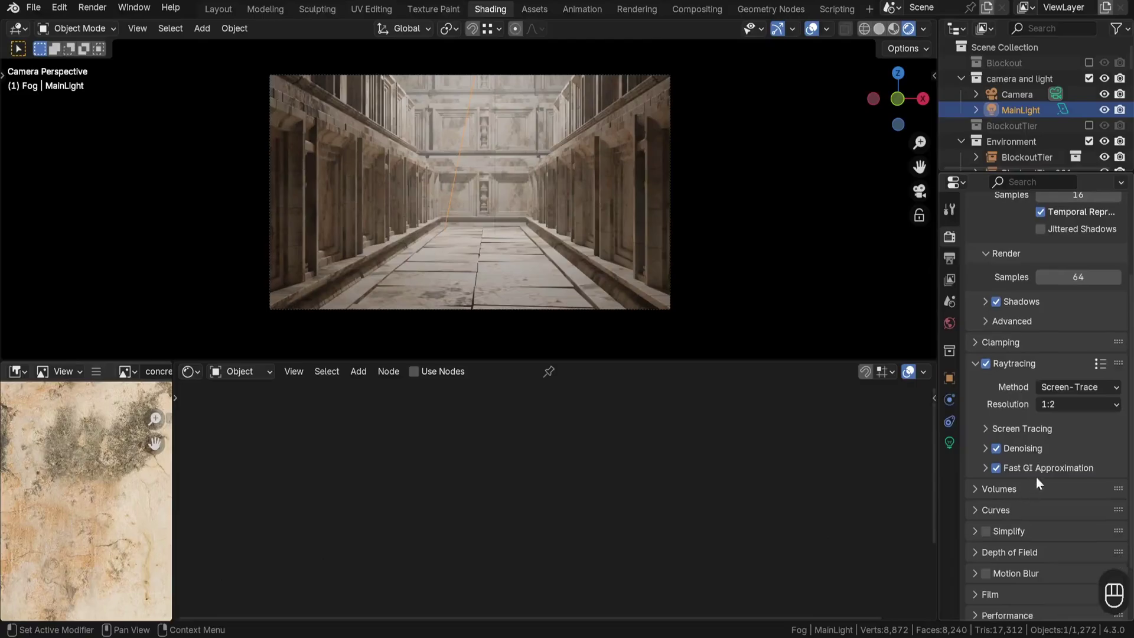
scroll(1018, 389, "up", 1)
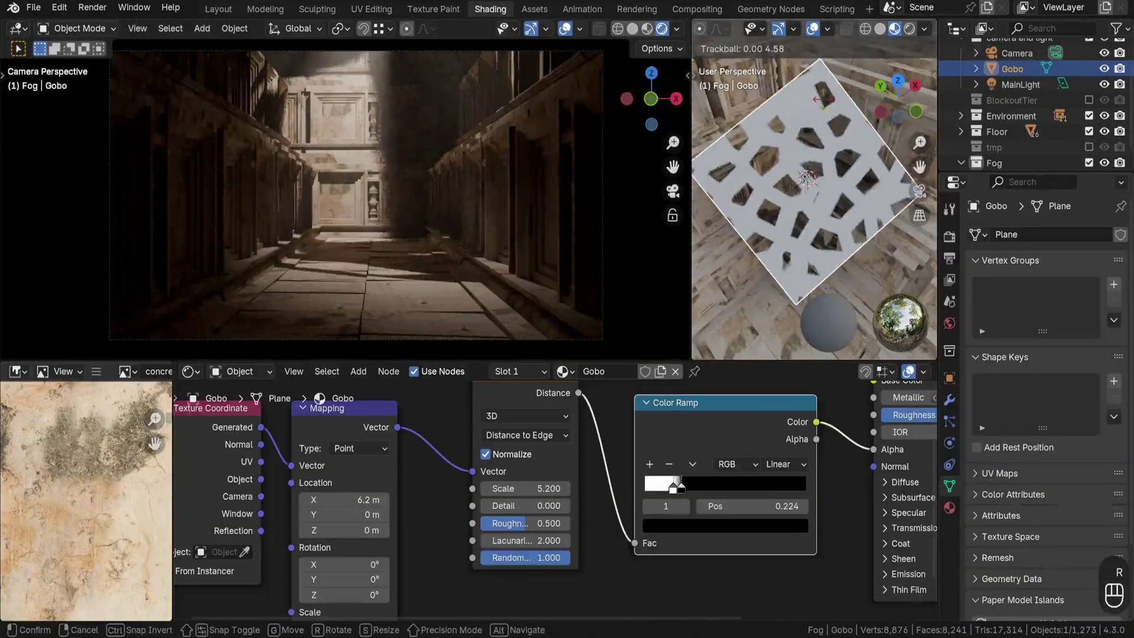
key("z")
key("z")
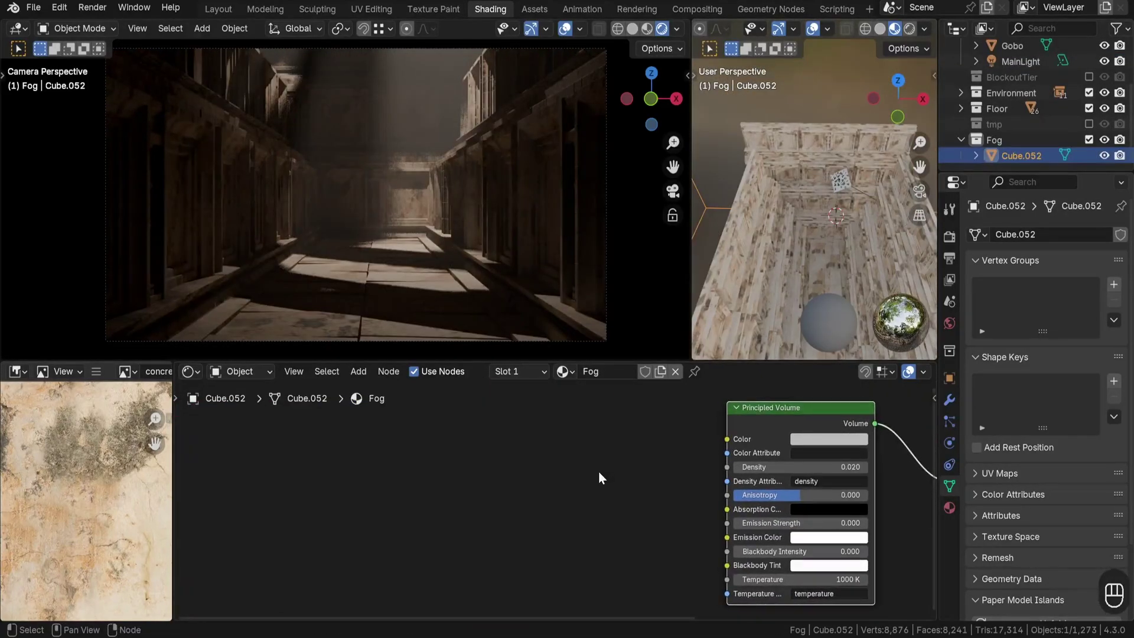
Step: Add a Noise Texture node to the fog material
key("shift+a")
type("noise")
key("Return")
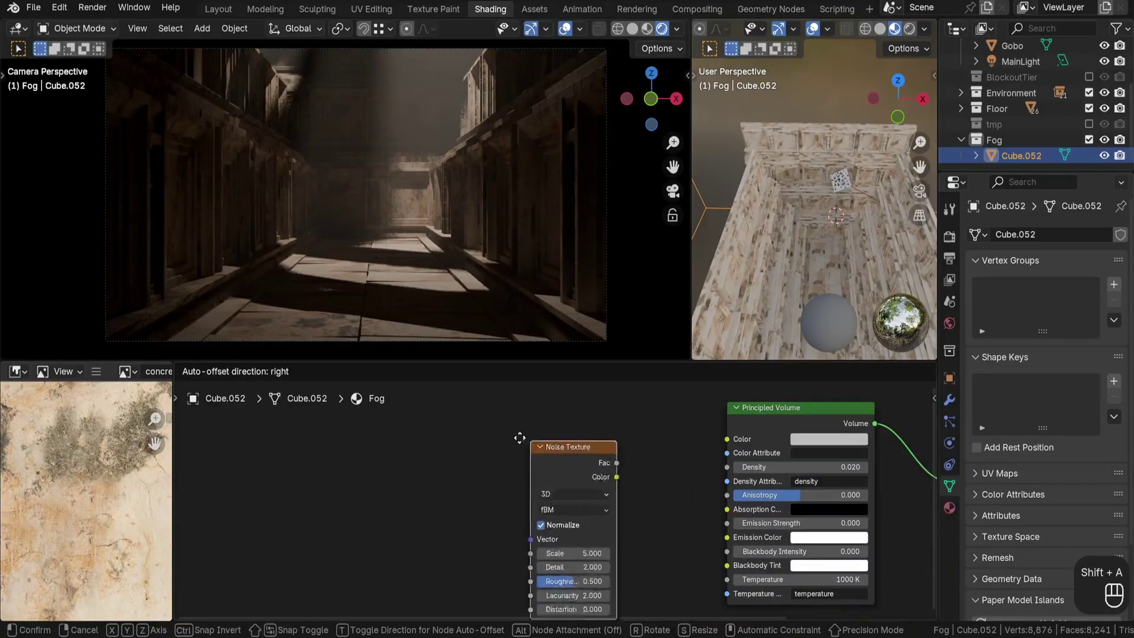
left_click(446, 429)
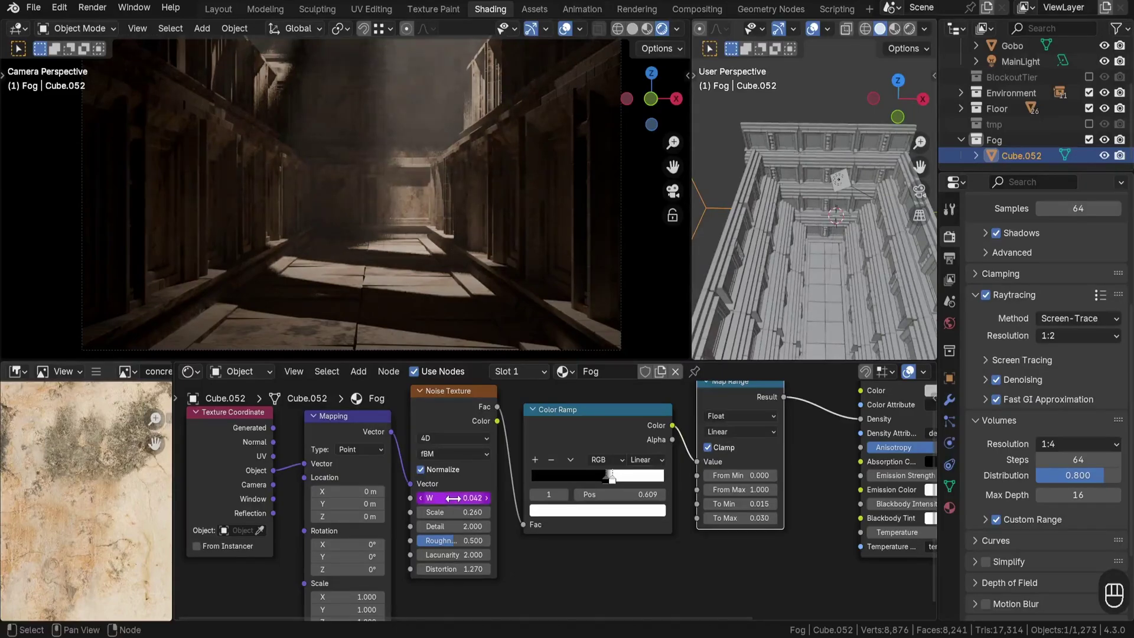
Step: Preview the drifting fog from the first frame and pick the spotlight's warm colour
key("shift+Left")
key("space")
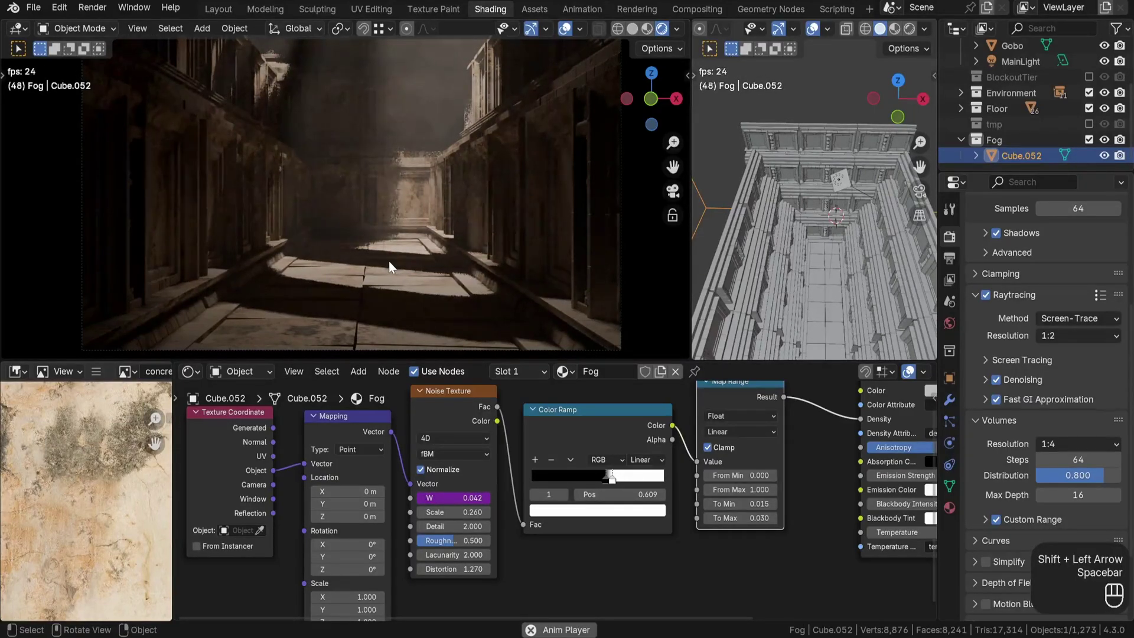
key("space")
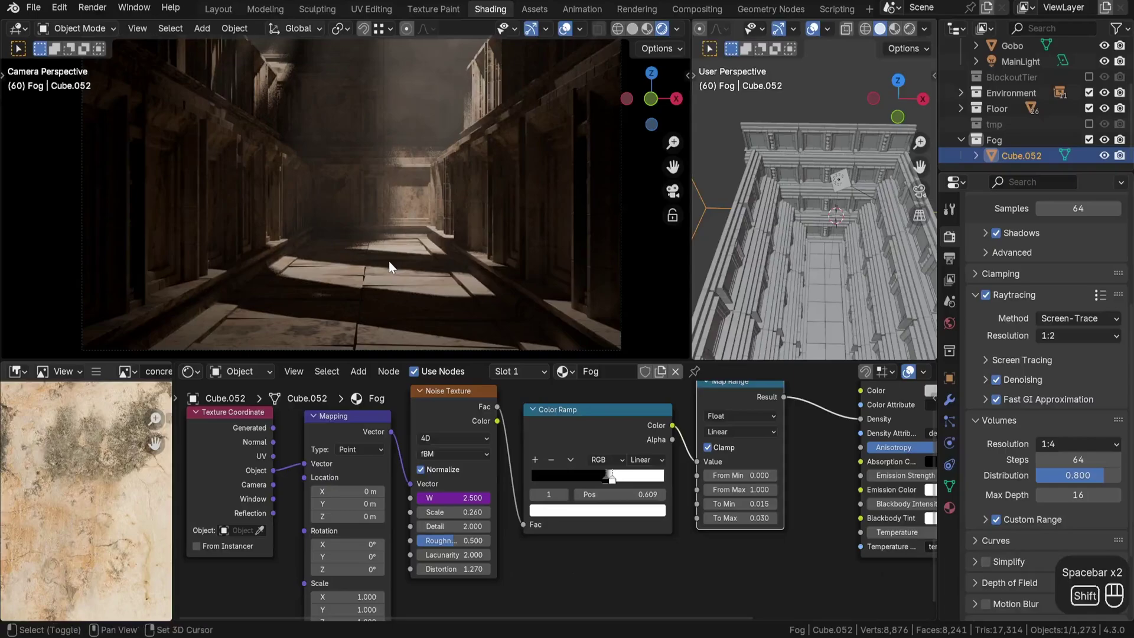
key("shift+Left")
key("space")
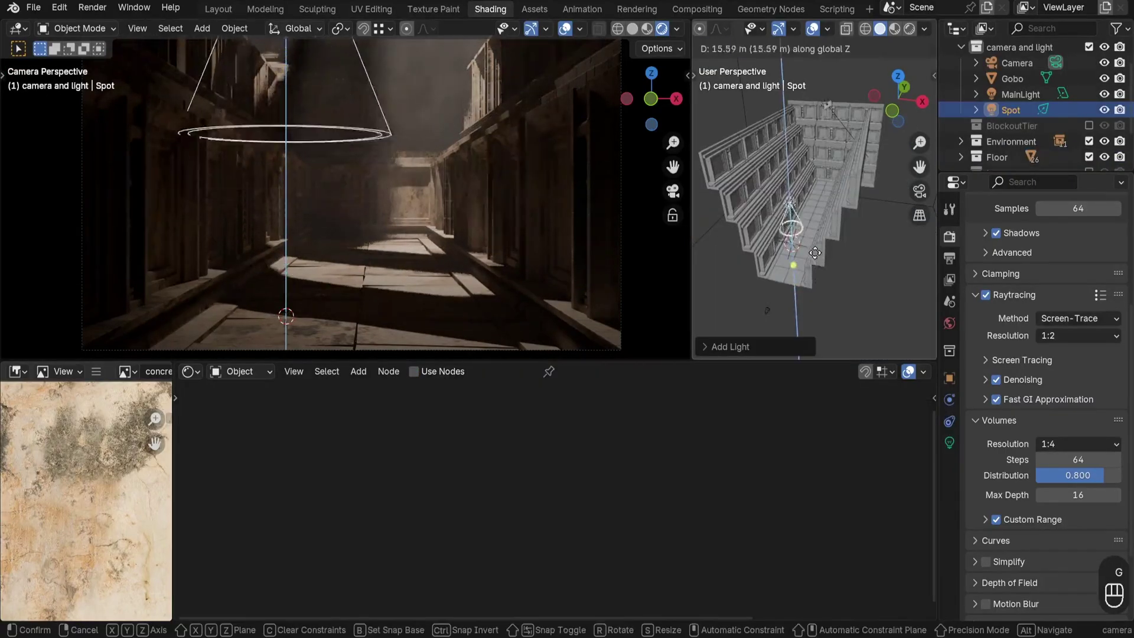
left_click(1067, 289)
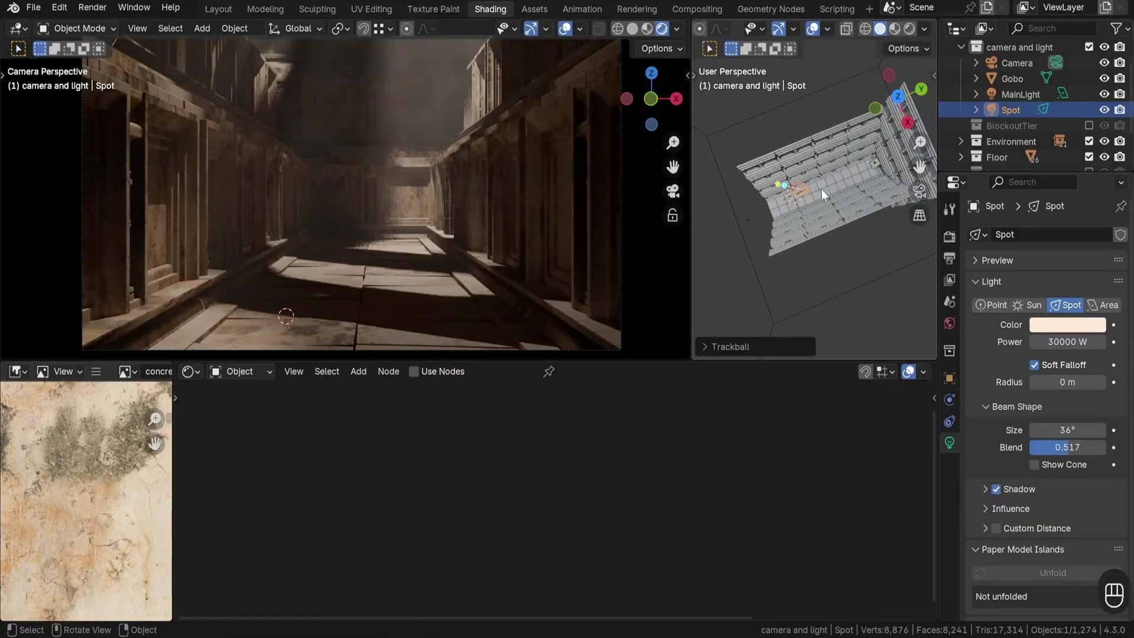
Step: Enable Use Nodes in Compositing and set the viewport compositor to Camera
left_click(699, 9)
left_click(168, 30)
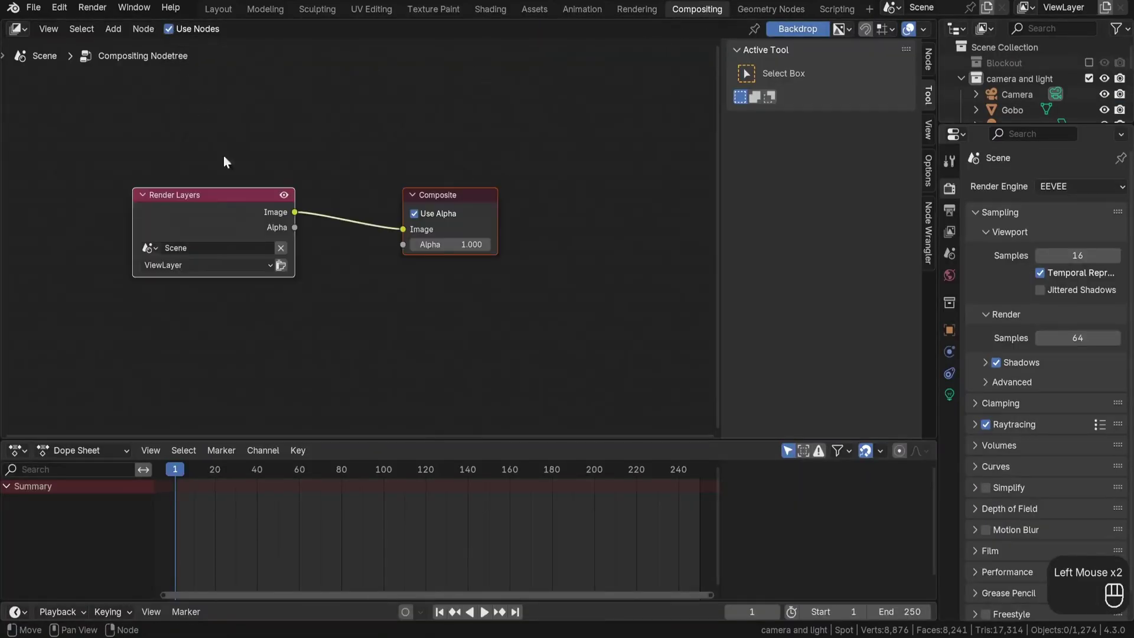
left_click(926, 224)
left_click(927, 459)
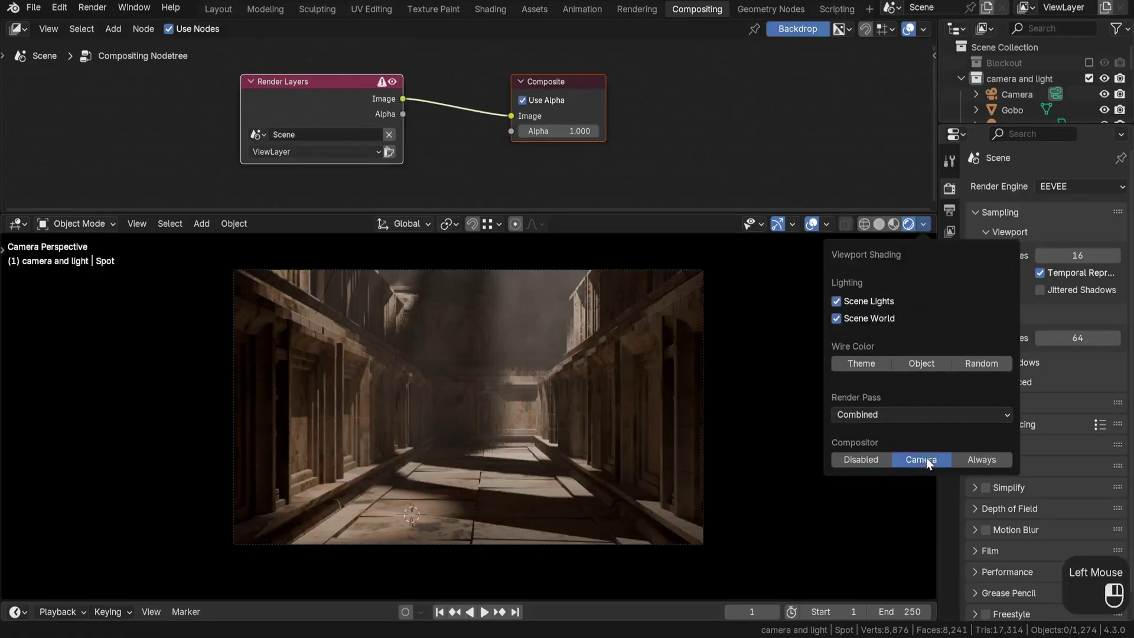
Step: Insert a Bloom Glare node on the render link with a lowered threshold
key("shift+a")
left_click(441, 66)
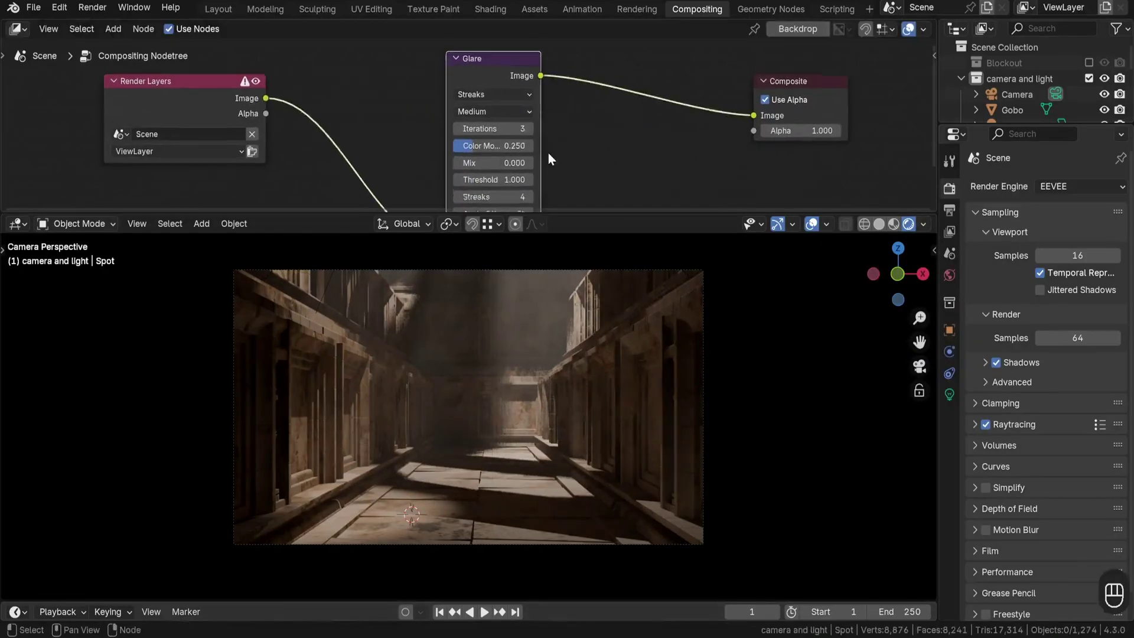
scroll(549, 152, "down", 2, "shift")
left_click(489, 72)
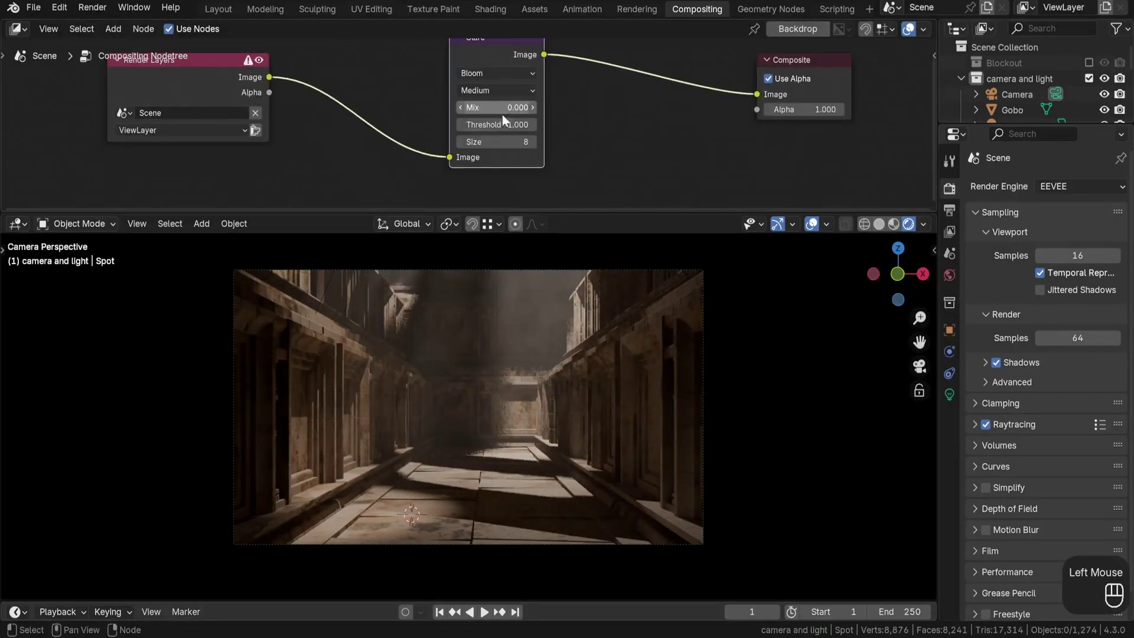
left_click_drag(503, 124, 505, 130)
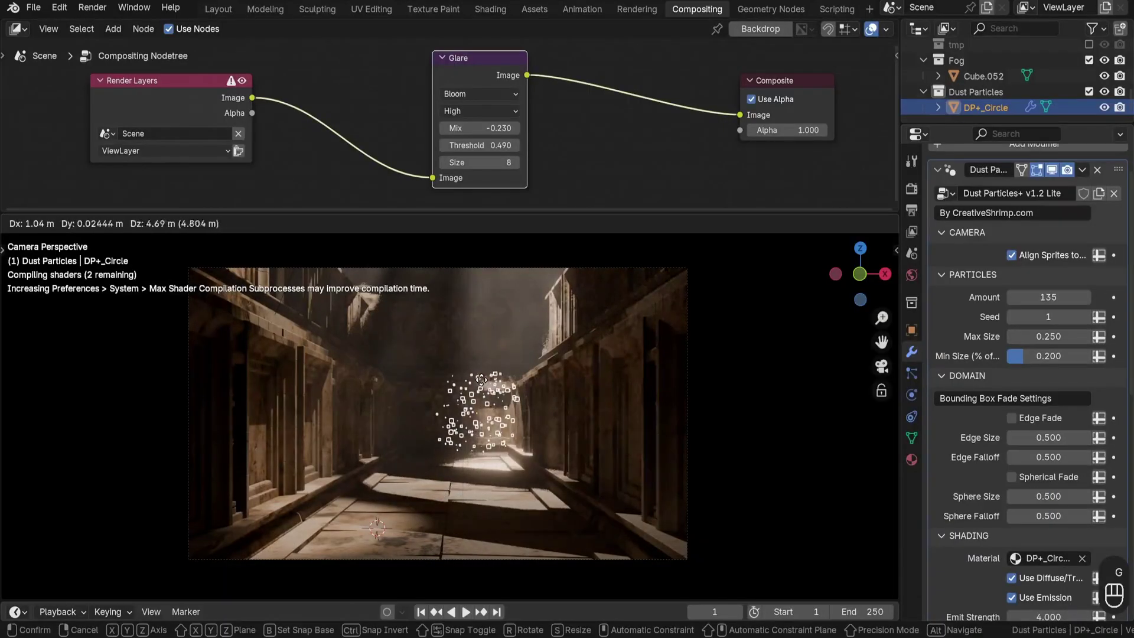
Step: Enlarge the dust emitter, duplicate it down the corridor, and move the camera at frame 250
left_click(505, 410)
key("s")
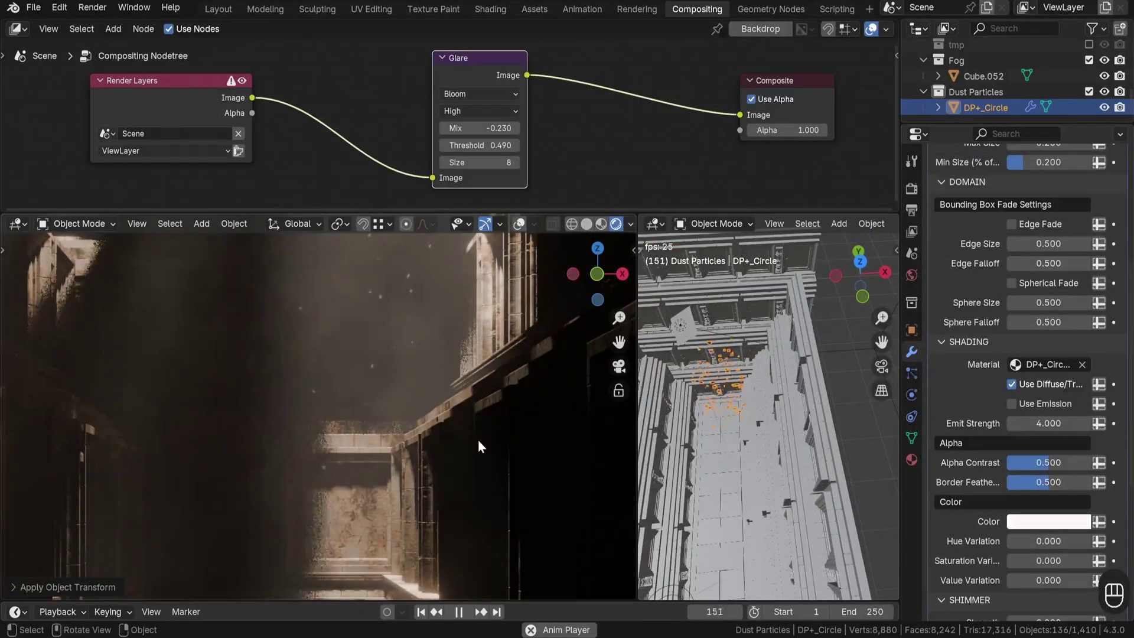
scroll(1046, 419, "down", 5)
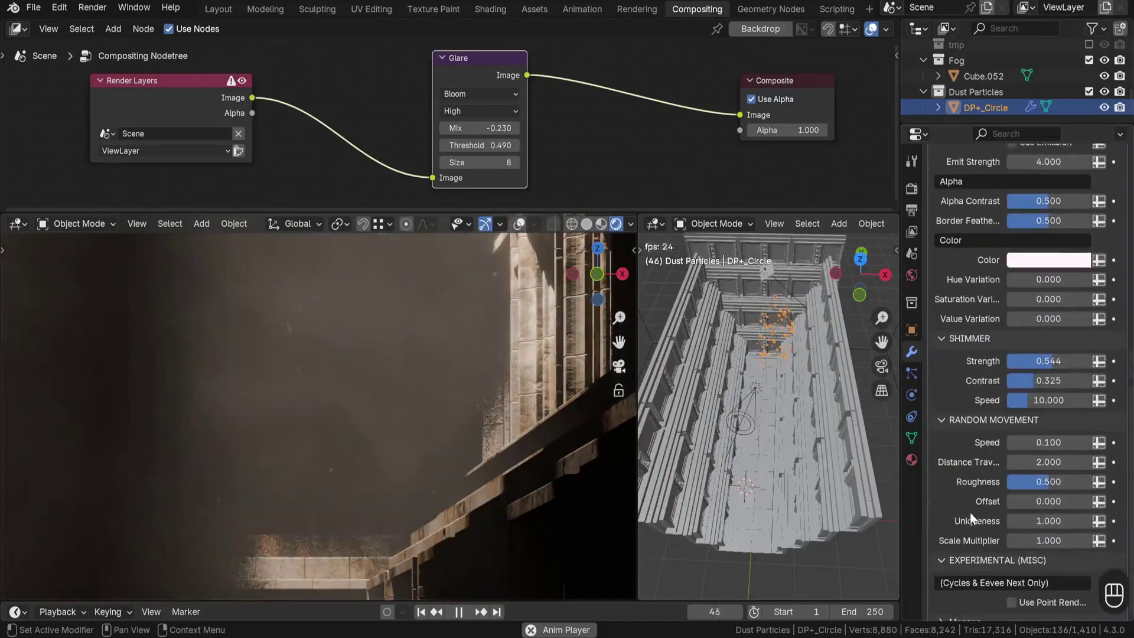
scroll(970, 513, "down", 3)
left_click_drag(1054, 454, 1048, 454)
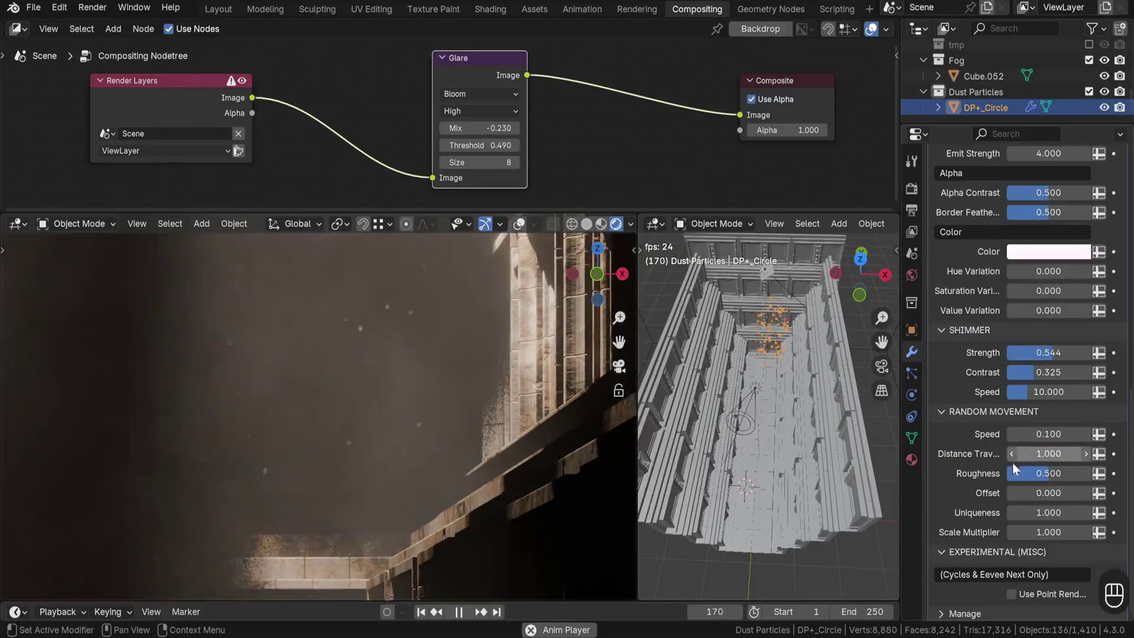
key("shift+d")
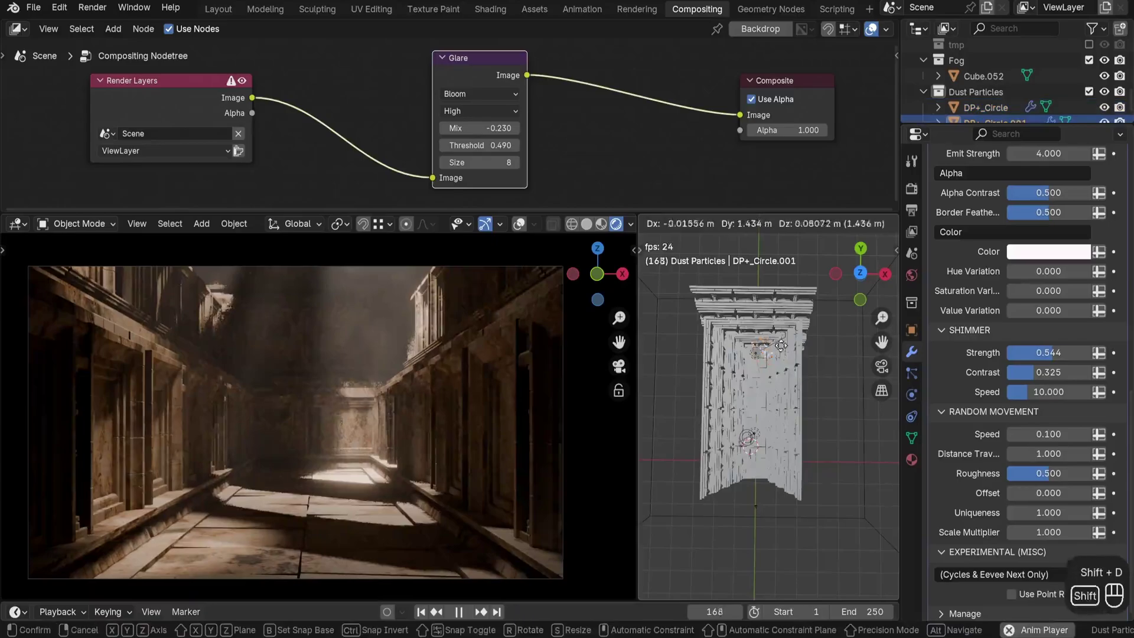
key("shift+z")
left_click(766, 466)
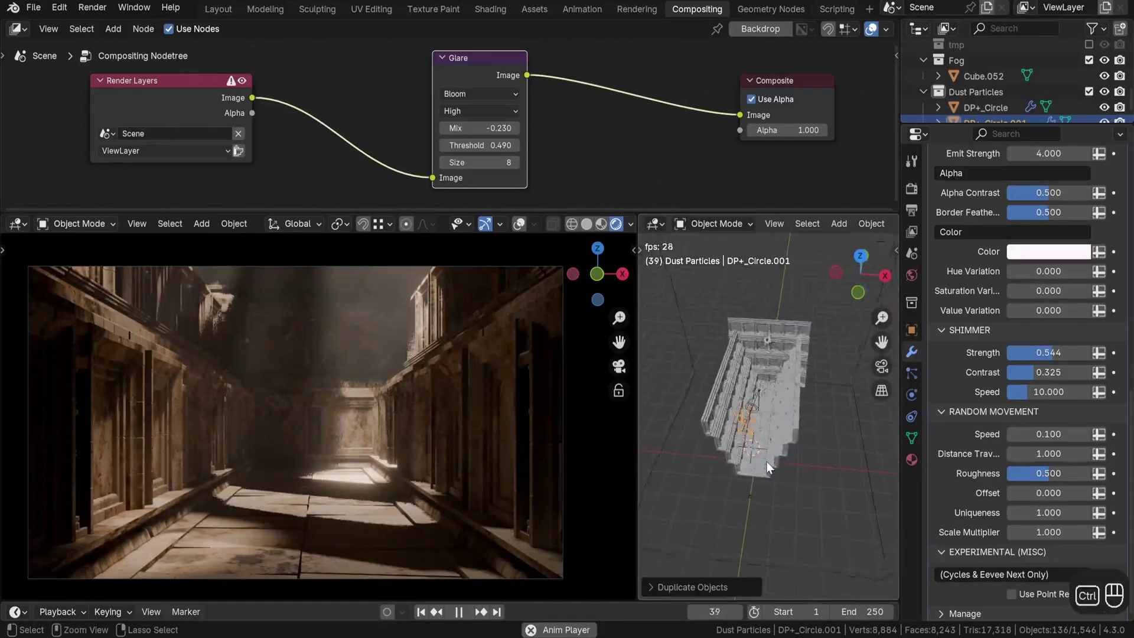
middle_click_drag(764, 460, 724, 428)
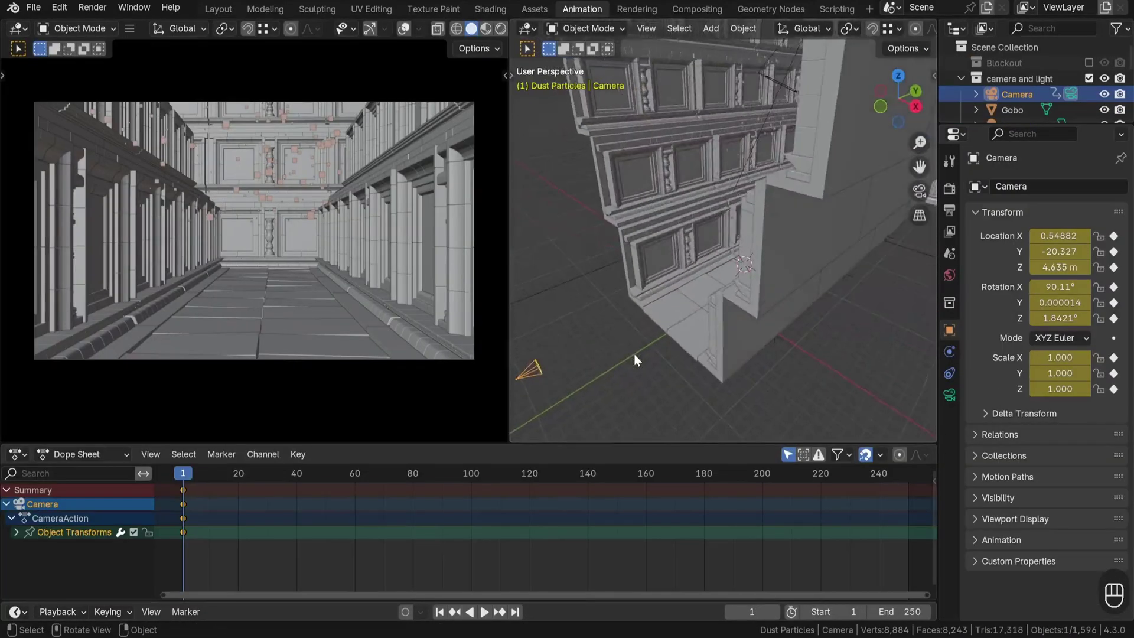
key("shift+Right")
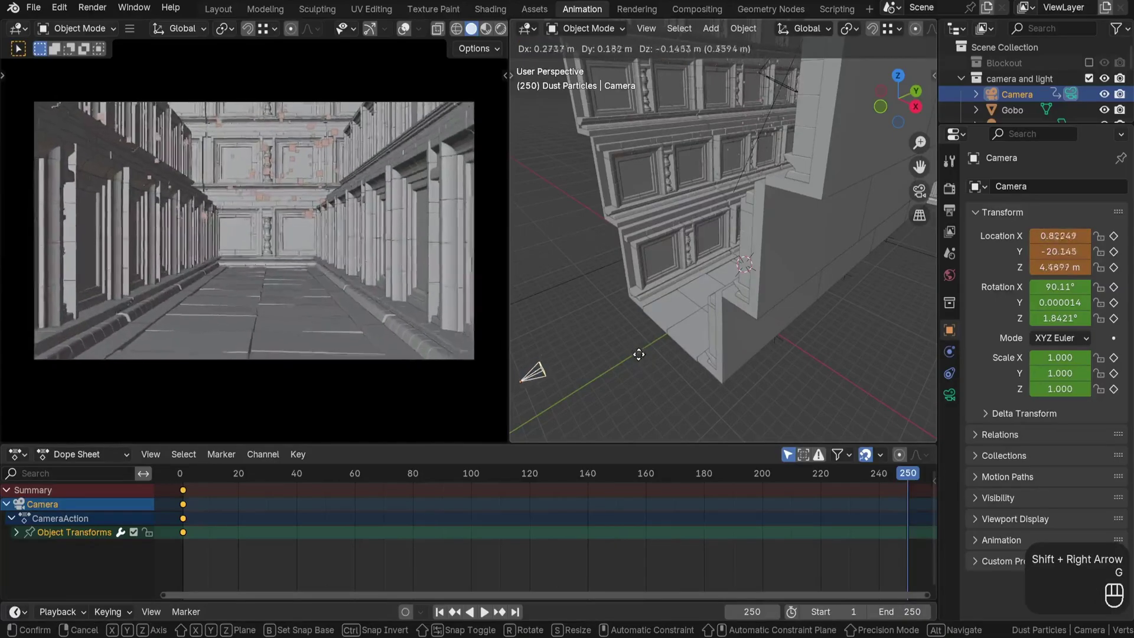
left_click(813, 295)
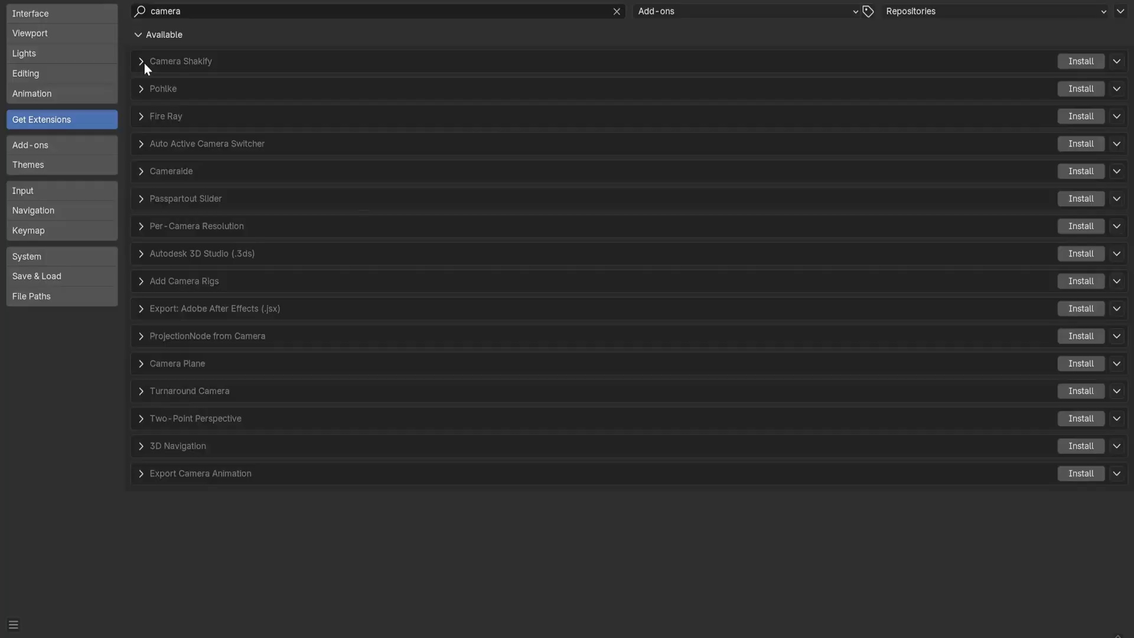
Step: Install Camera Shakify and set the shake influence 0.66, scale 0.82, speed 0.61
left_click(145, 62)
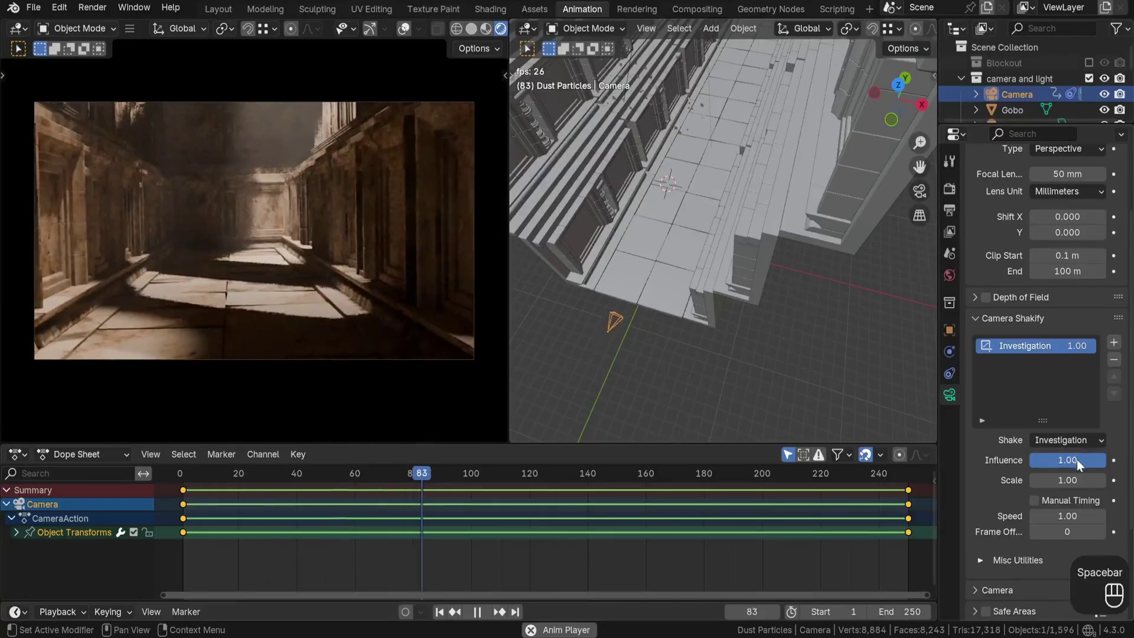
left_click(1077, 460)
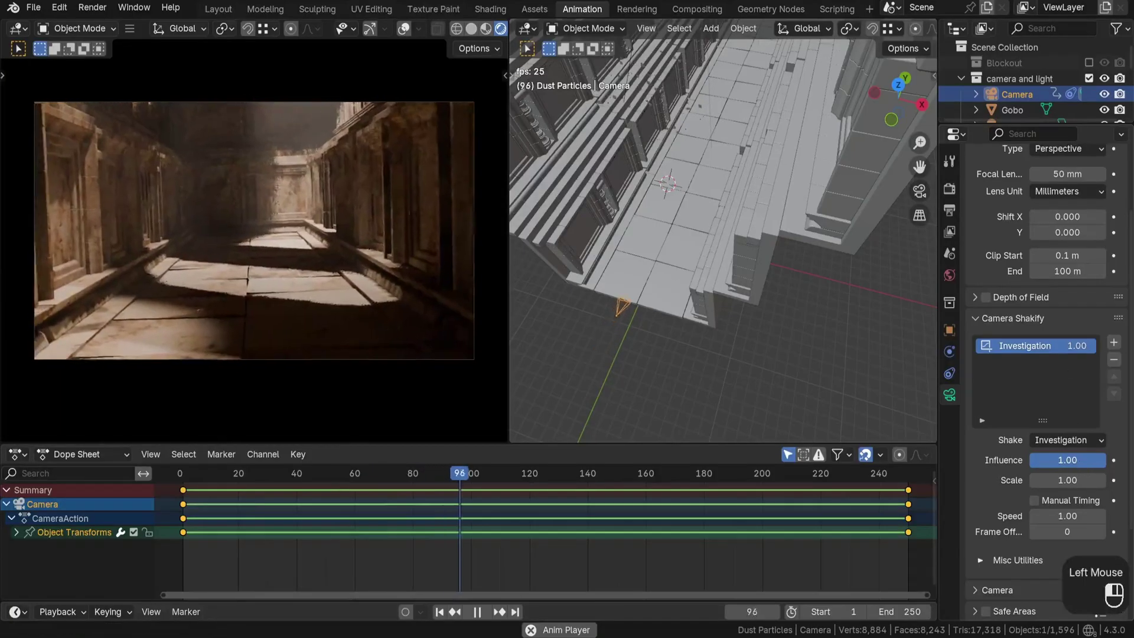
left_click_drag(1101, 460, 1081, 461)
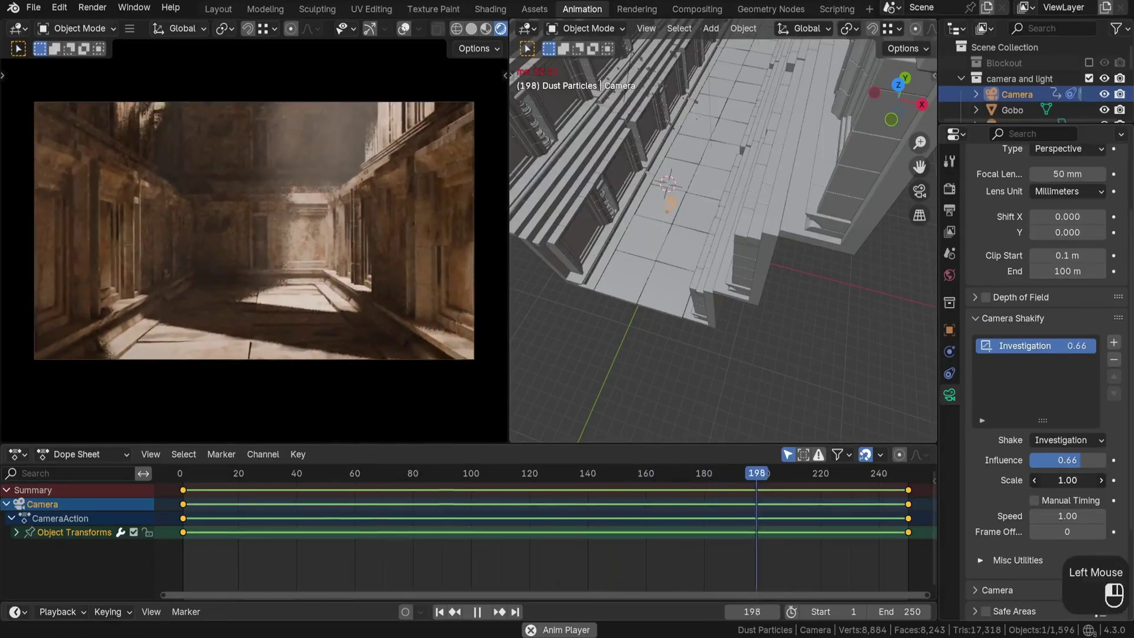
left_click_drag(1068, 480, 1090, 480)
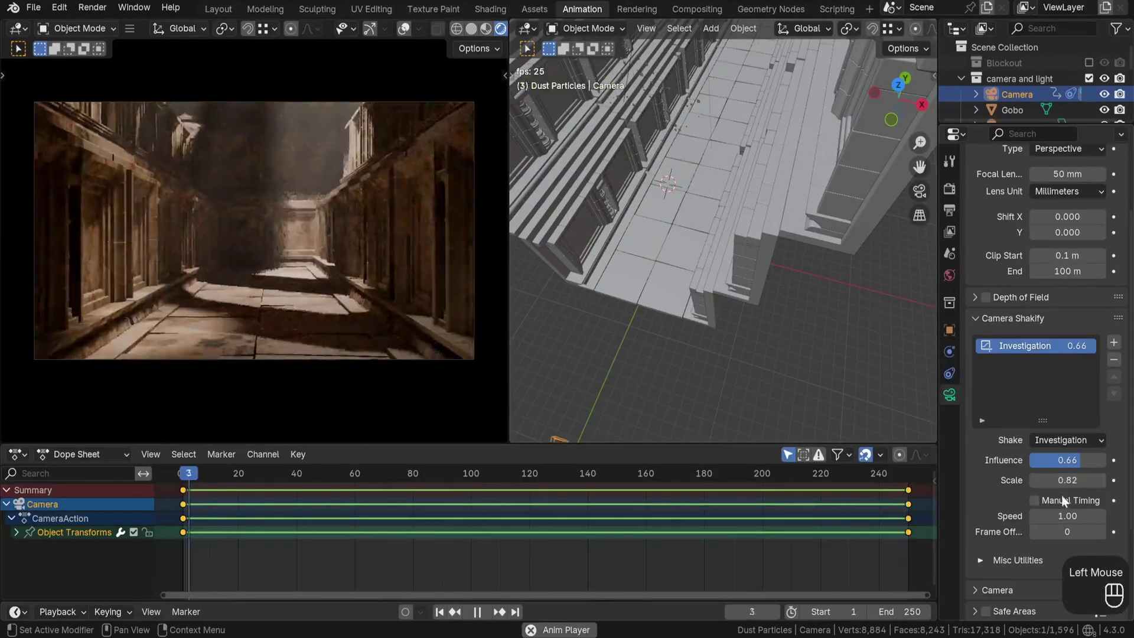
left_click_drag(1068, 516, 1046, 516)
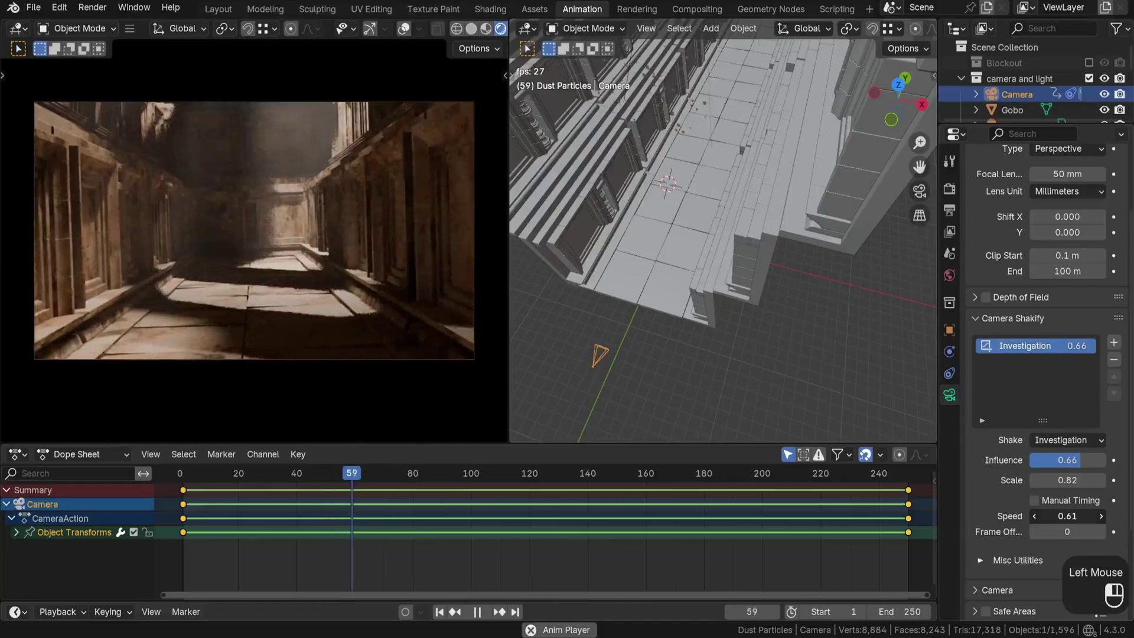
Step: Rewind to frame one and enable Motion Blur, adjusting its Shutter value
key("space")
key("shift+Left")
left_click(949, 188)
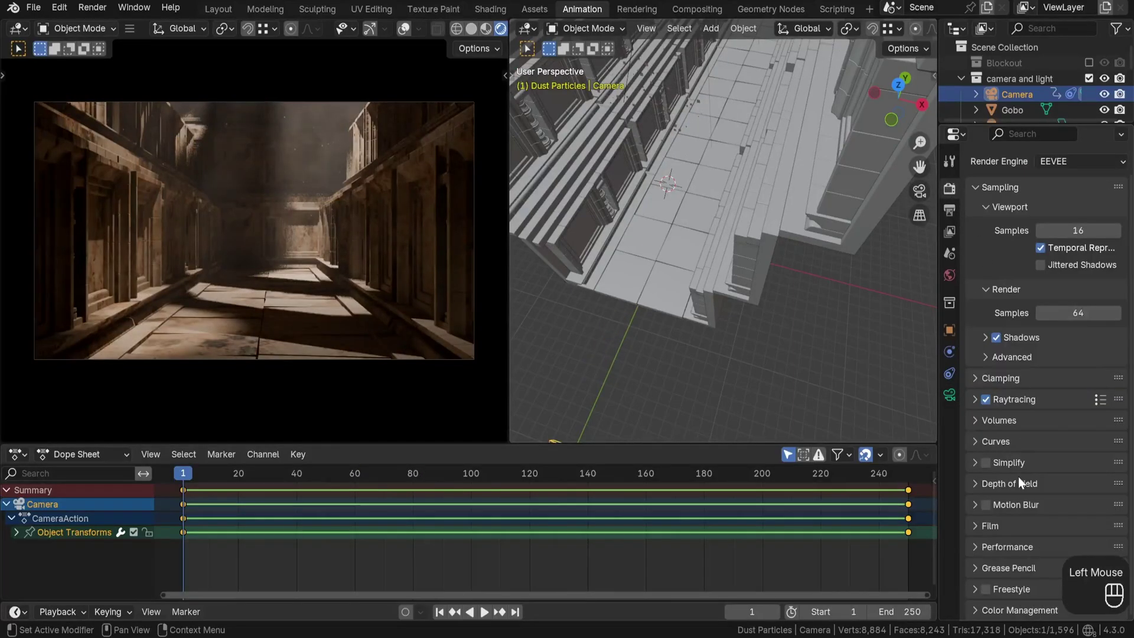
left_click(986, 506)
scroll(1023, 528, "down", 3)
left_click(1068, 424)
type("0")
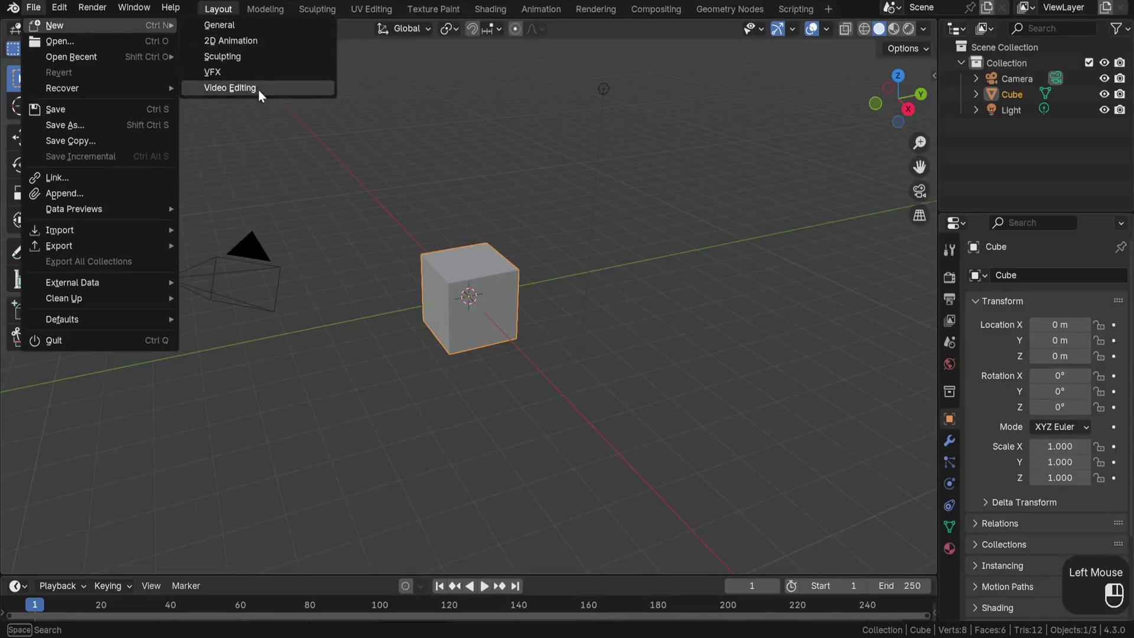
Step: Create a Video Editing file with Standard view transform, FFmpeg output and the add-strip menu showing
left_click(280, 90)
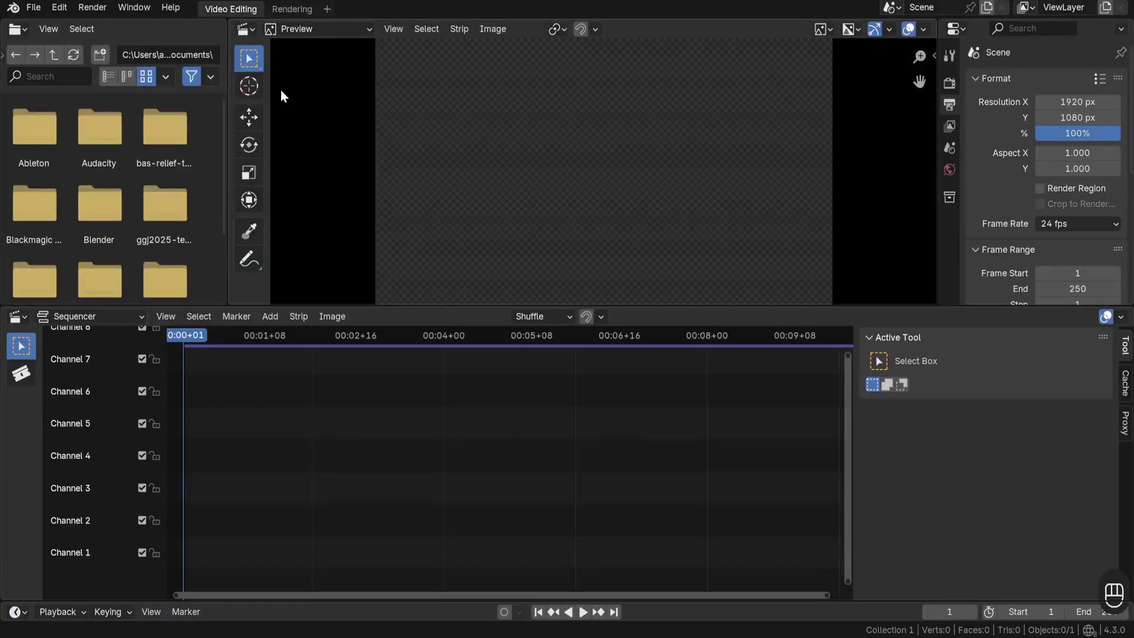
left_click(1016, 292)
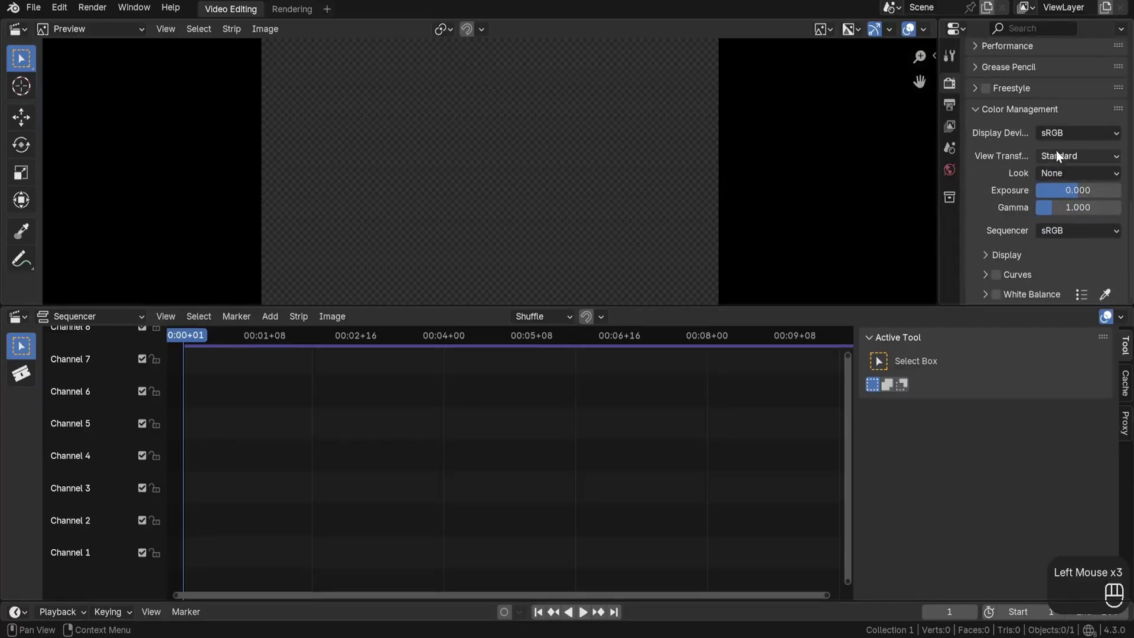
key("ctrl+Tab")
scroll(989, 193, "down", 2)
scroll(990, 193, "down", 2)
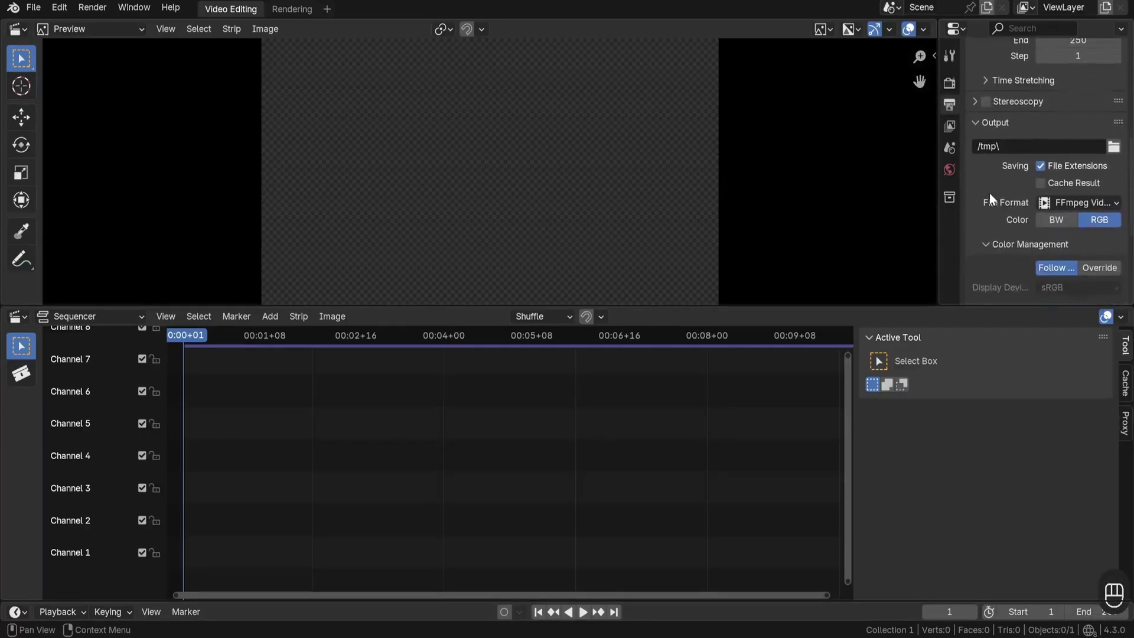
scroll(990, 193, "down", 1)
scroll(1078, 166, "down", 1)
scroll(1076, 154, "down", 1)
left_click(413, 467)
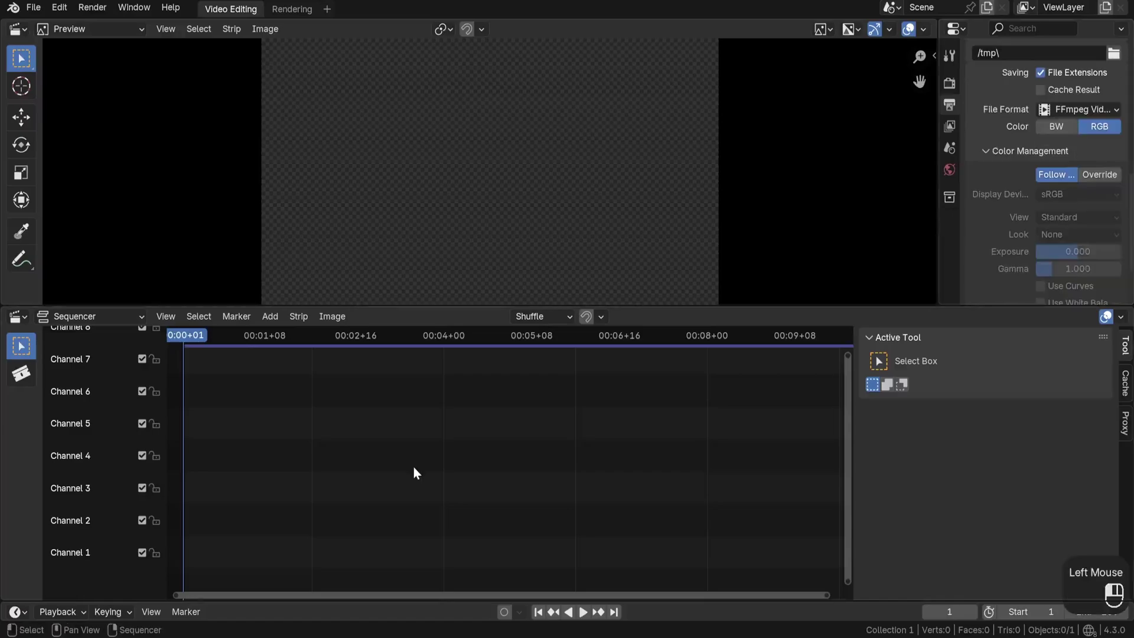
key("shift+a")
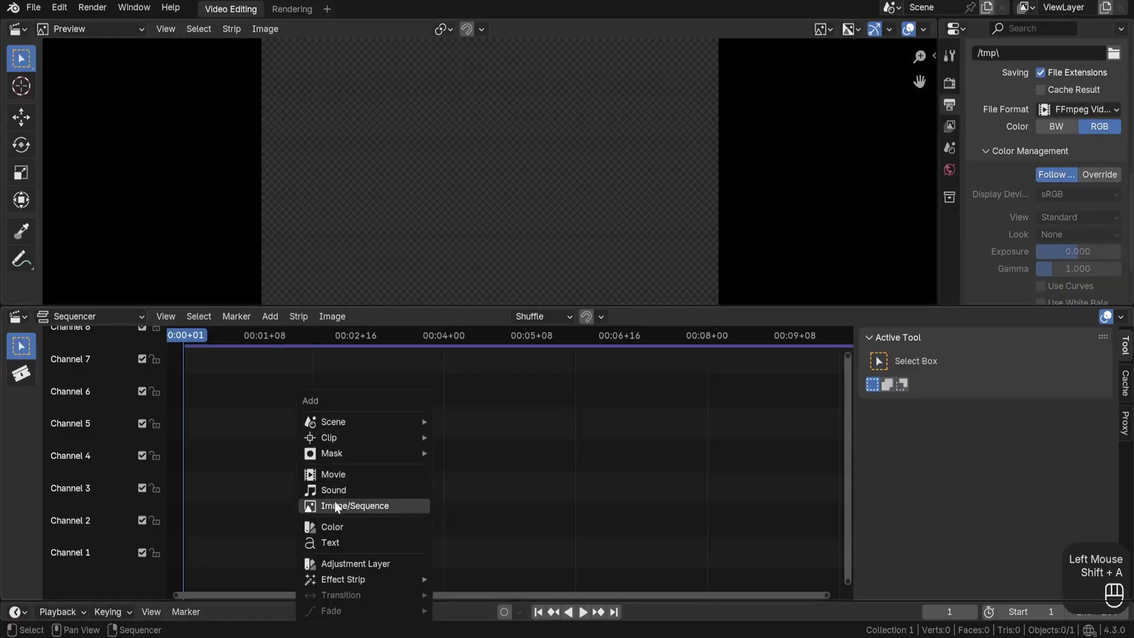
Step: Add the rendered anim JPG frames as an image strip on Channel 1 and play it back
left_click(383, 507)
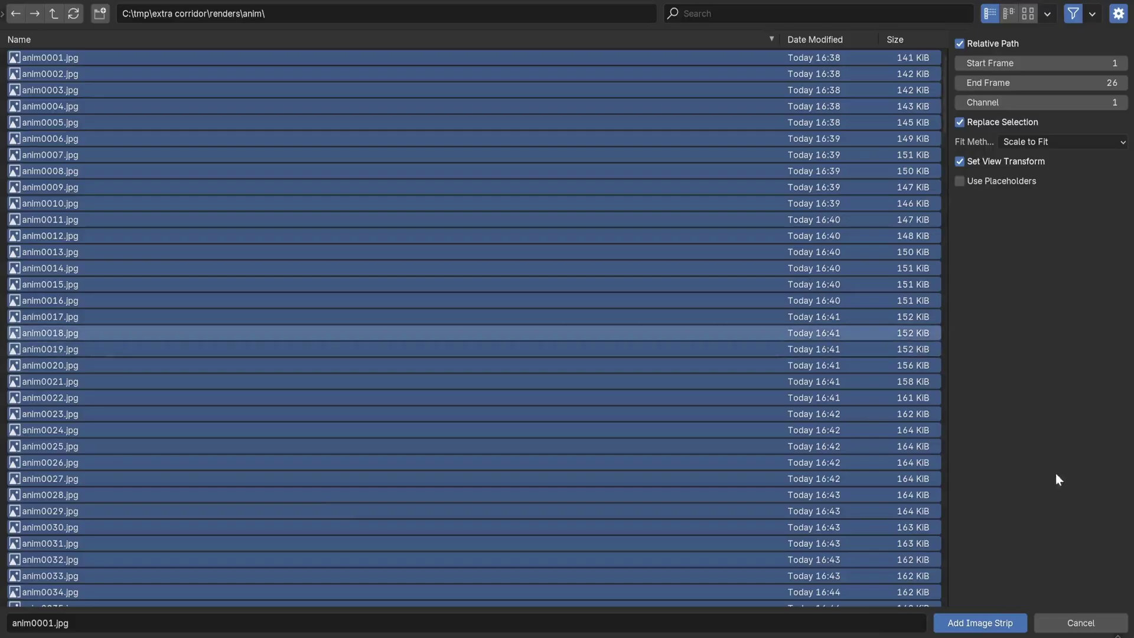
left_click(980, 623)
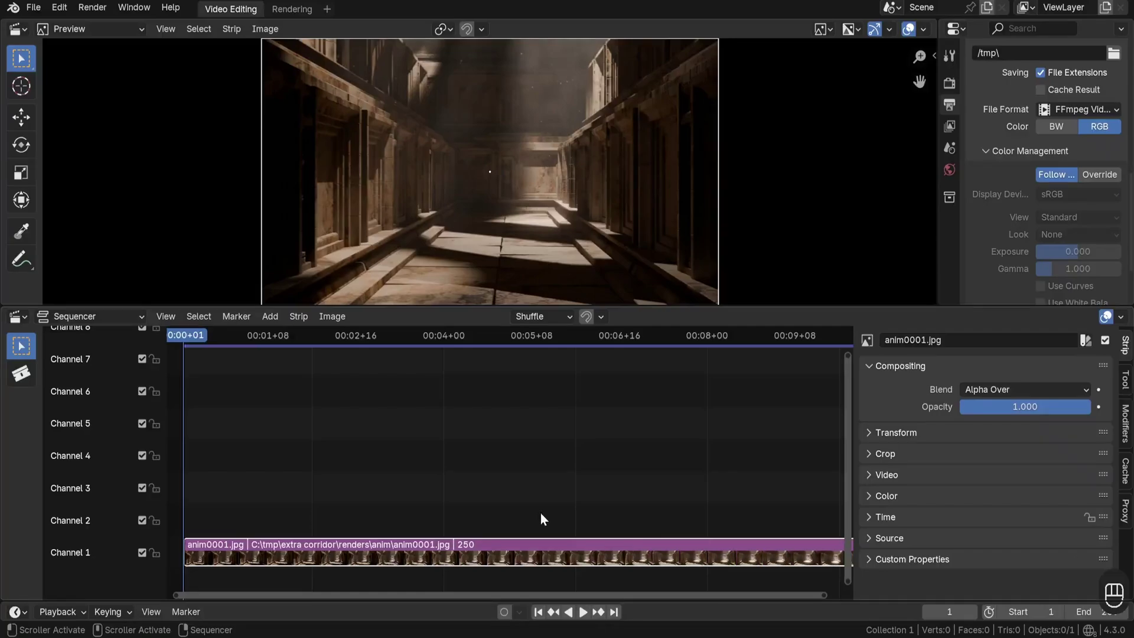
key("space")
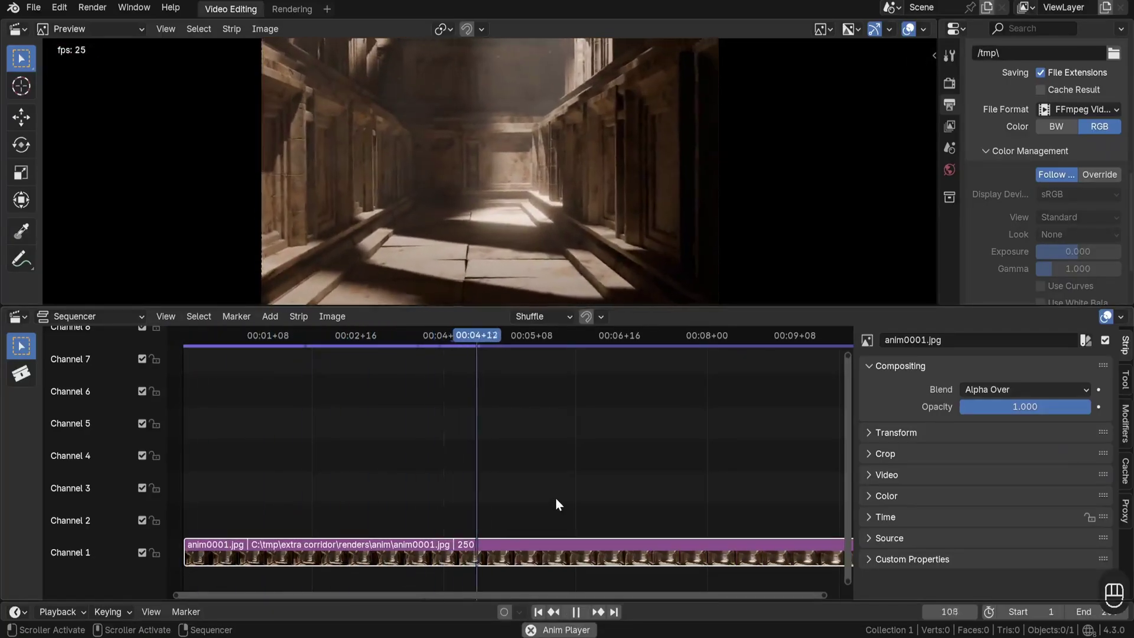